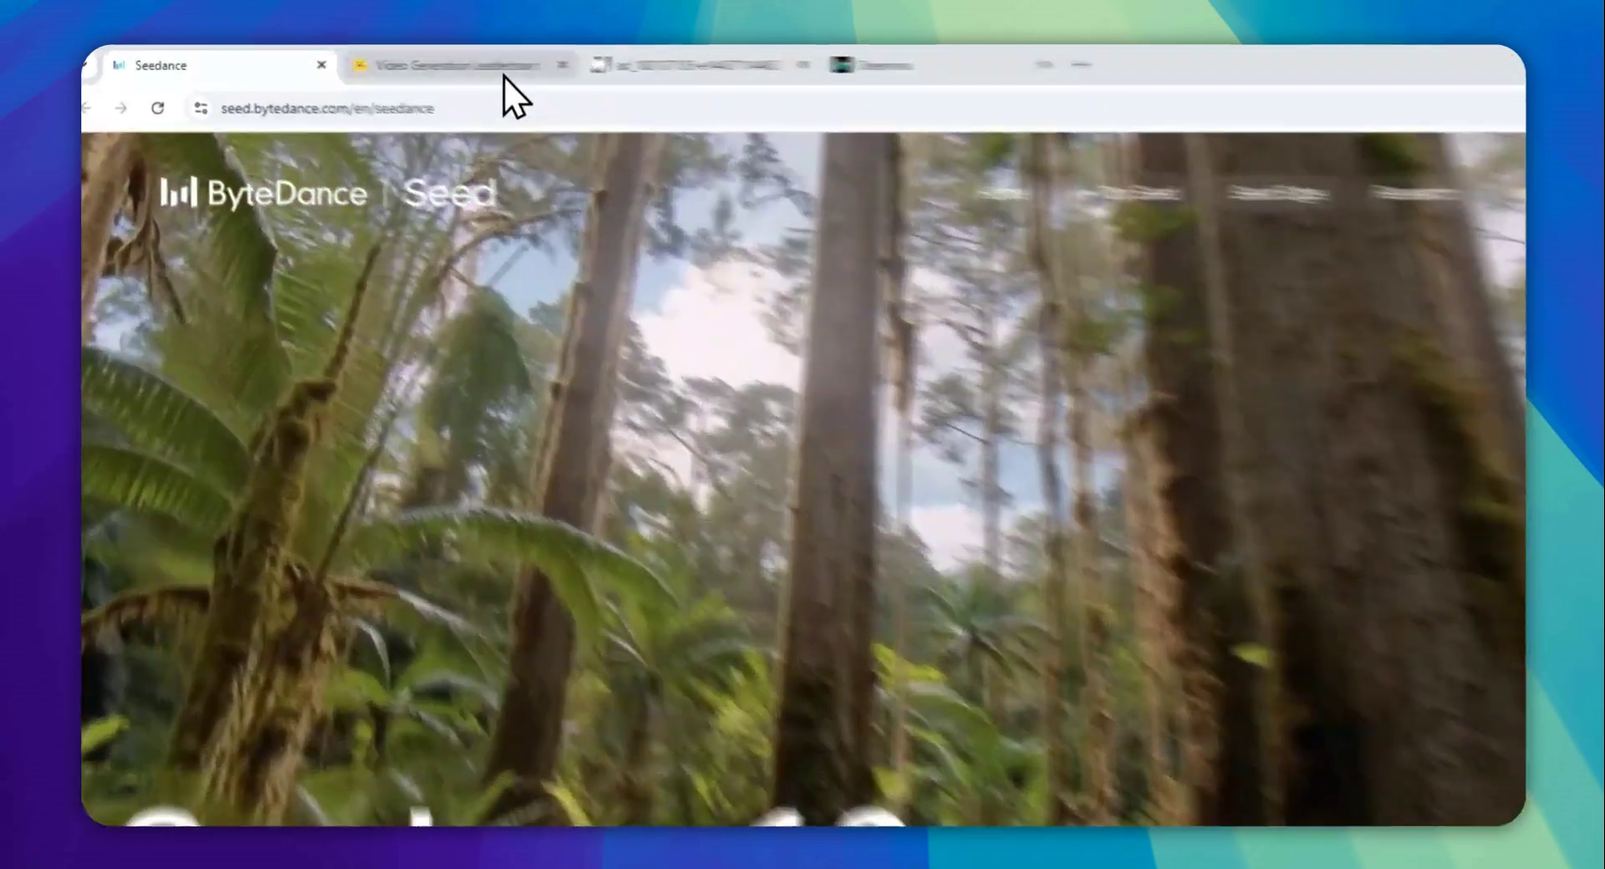
pyautogui.click(430, 60)
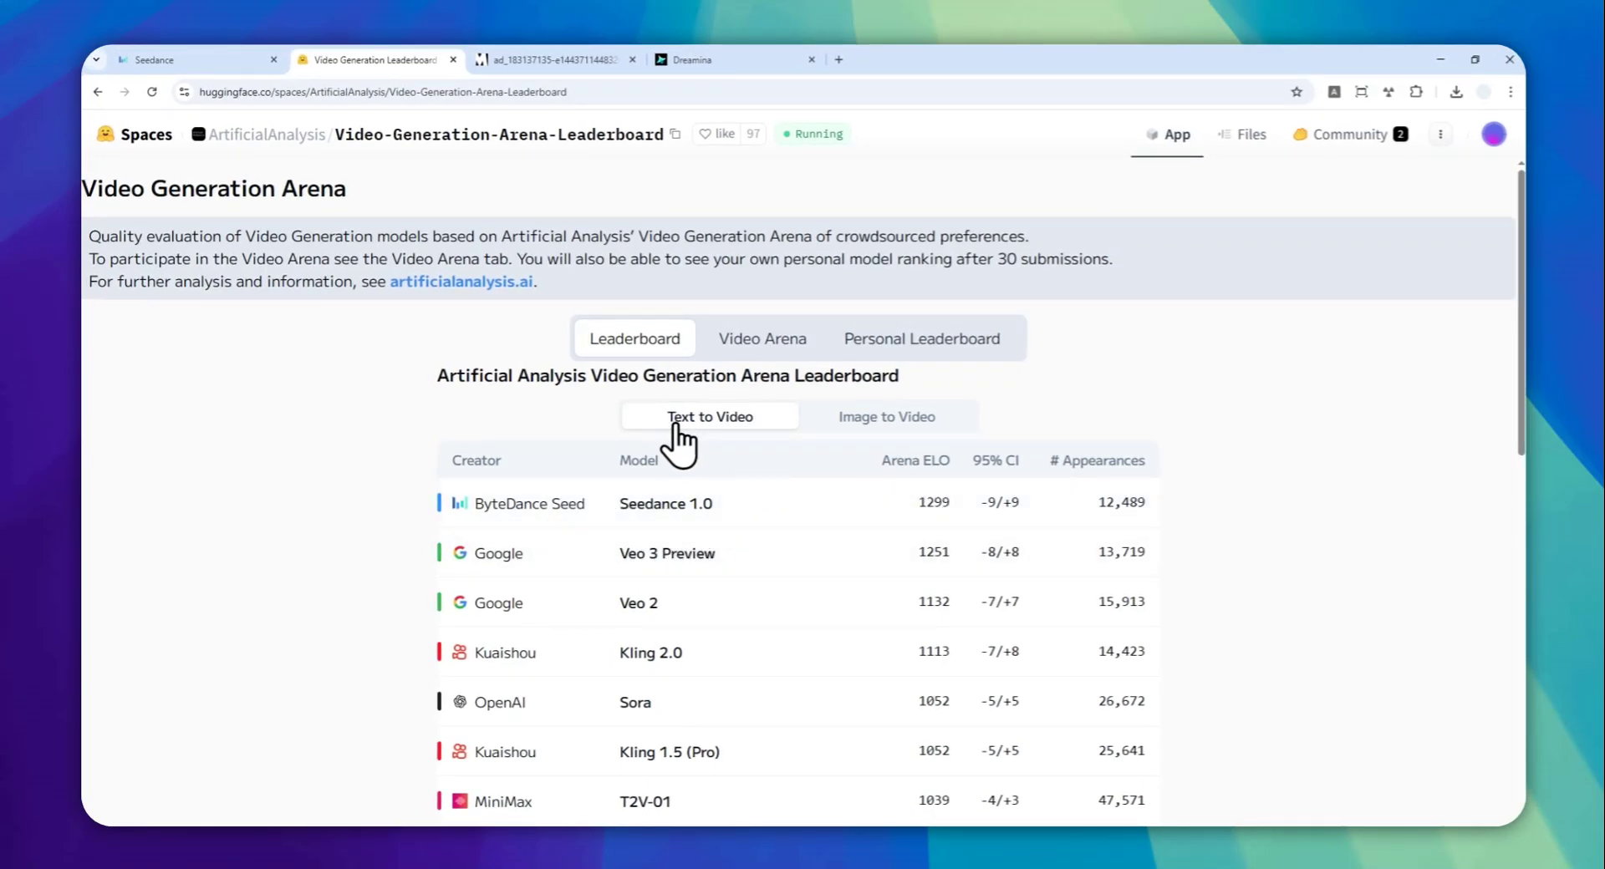
pyautogui.click(884, 428)
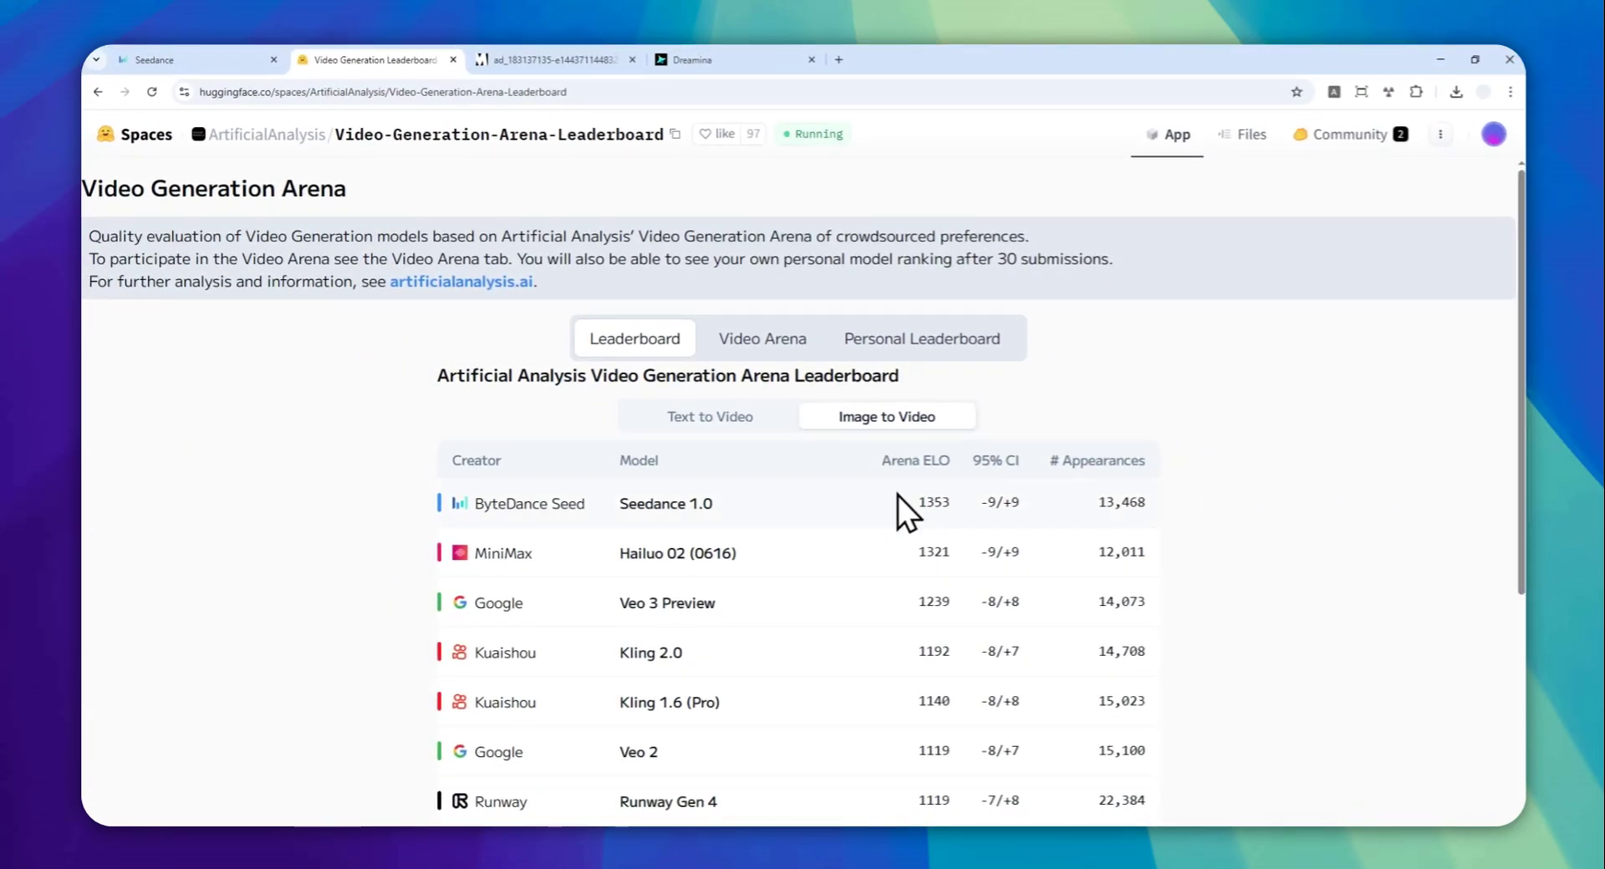
pyautogui.click(706, 422)
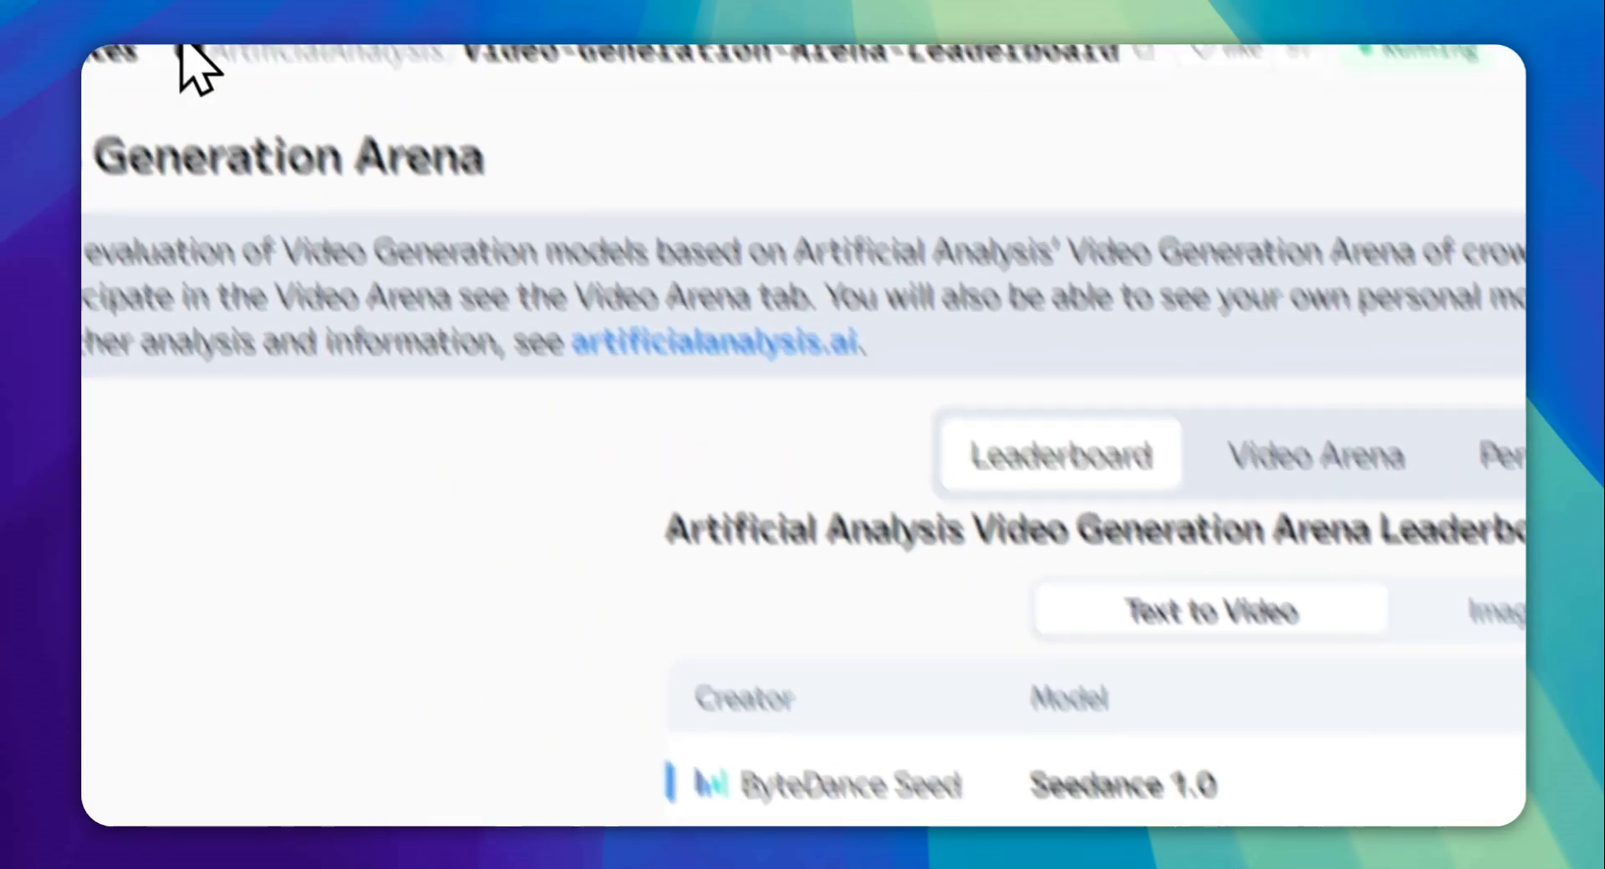
# - Return to the Seedance 1.0 page and scroll through its showcase sections
pyautogui.click(251, 55)
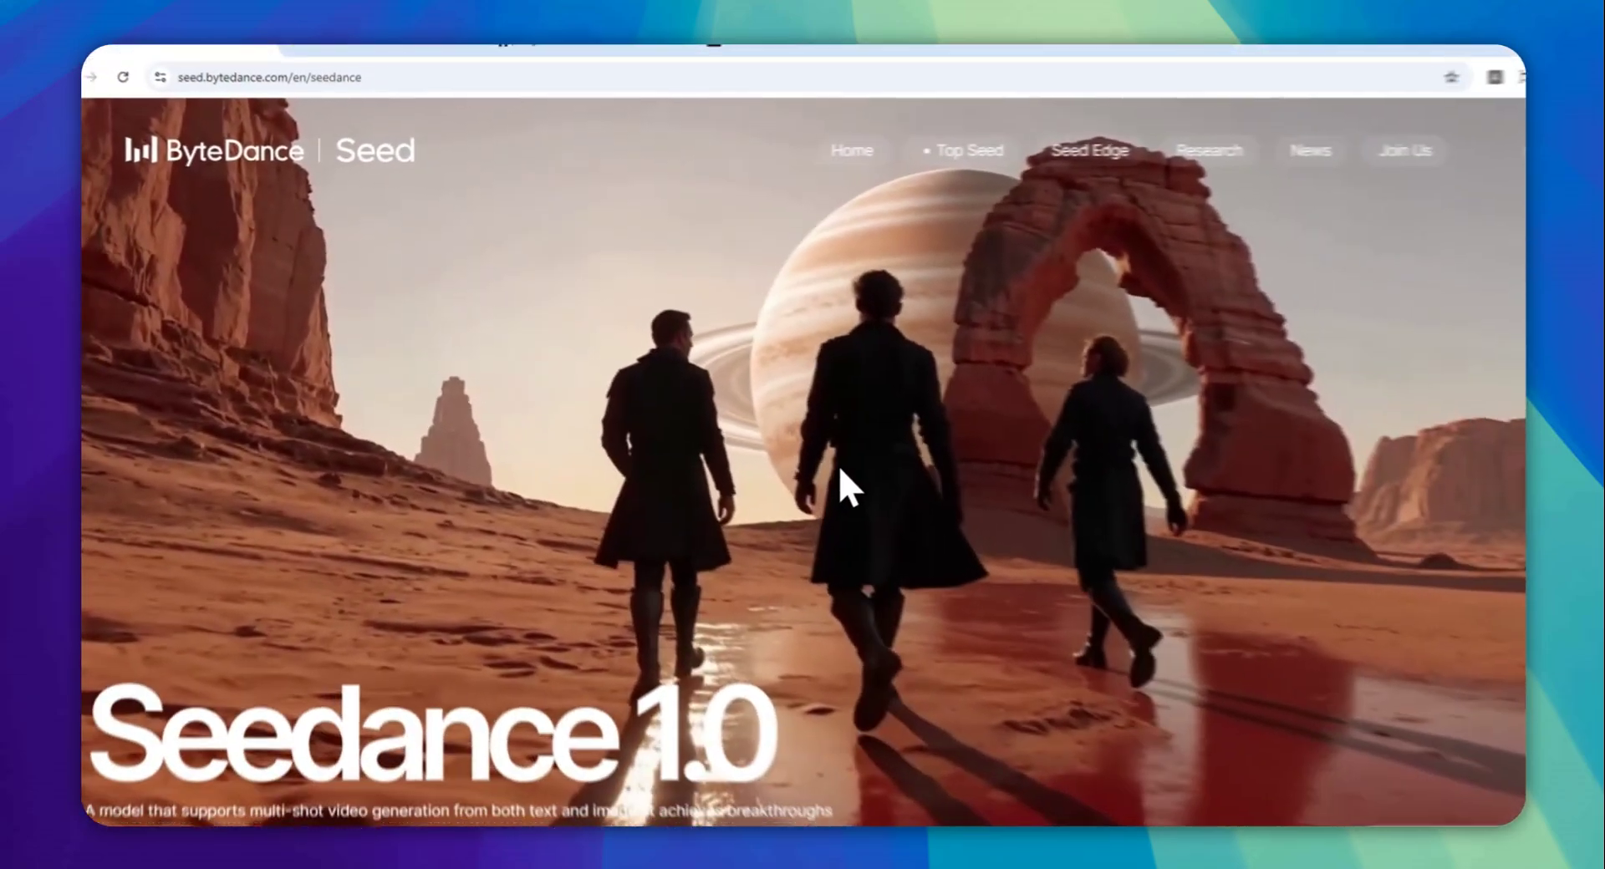
pyautogui.scroll(-5, 839, 464)
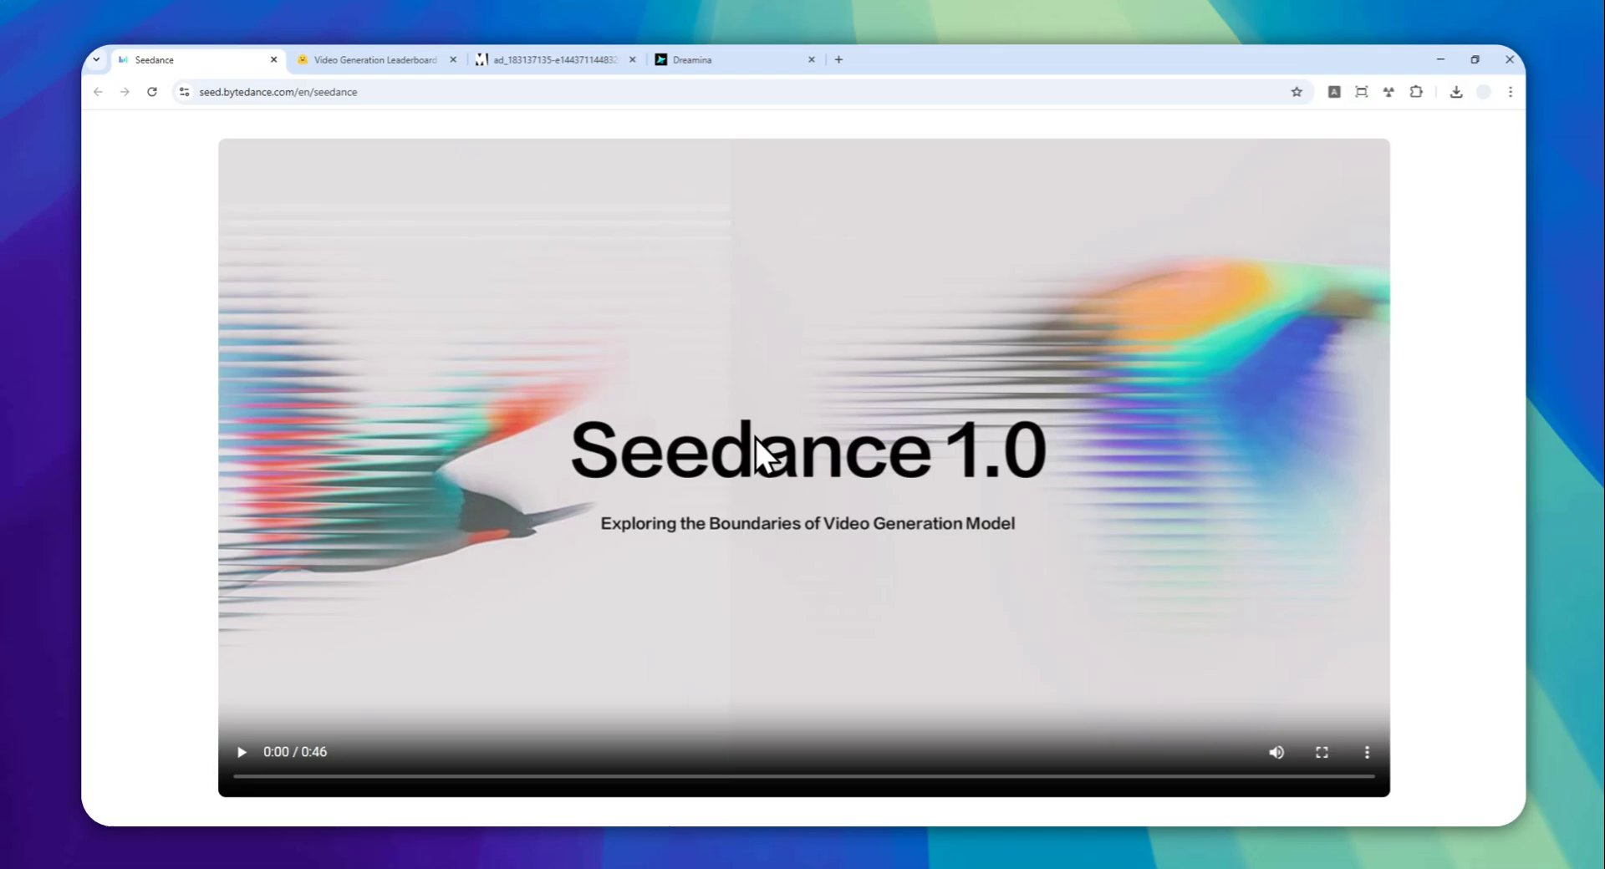
pyautogui.scroll(-3, 744, 436)
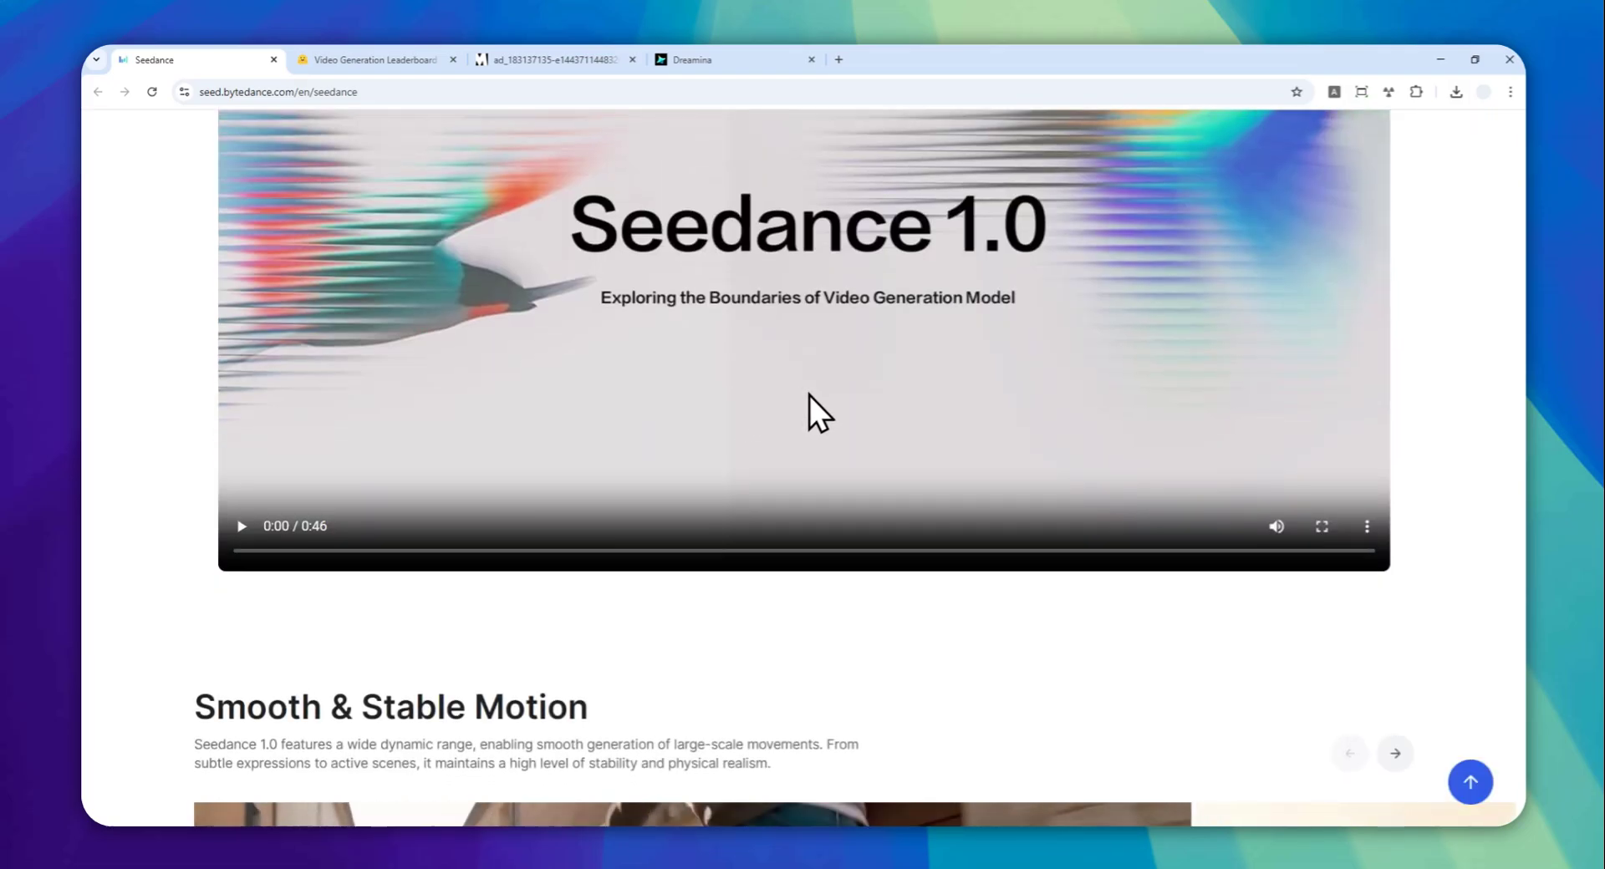
pyautogui.scroll(-5, 808, 390)
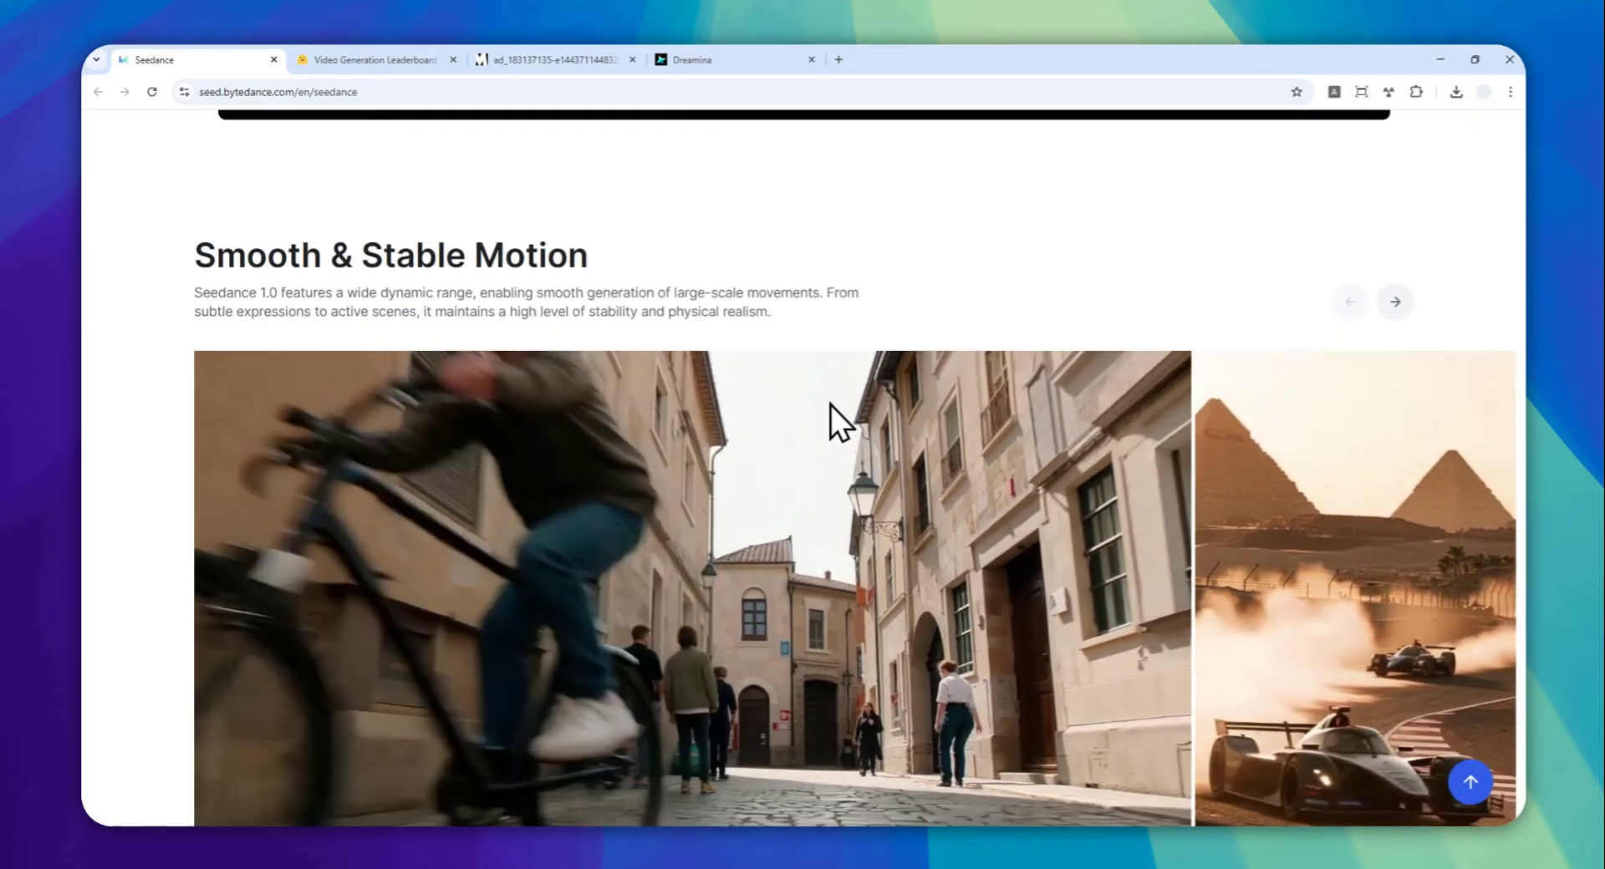
pyautogui.scroll(-2, 876, 380)
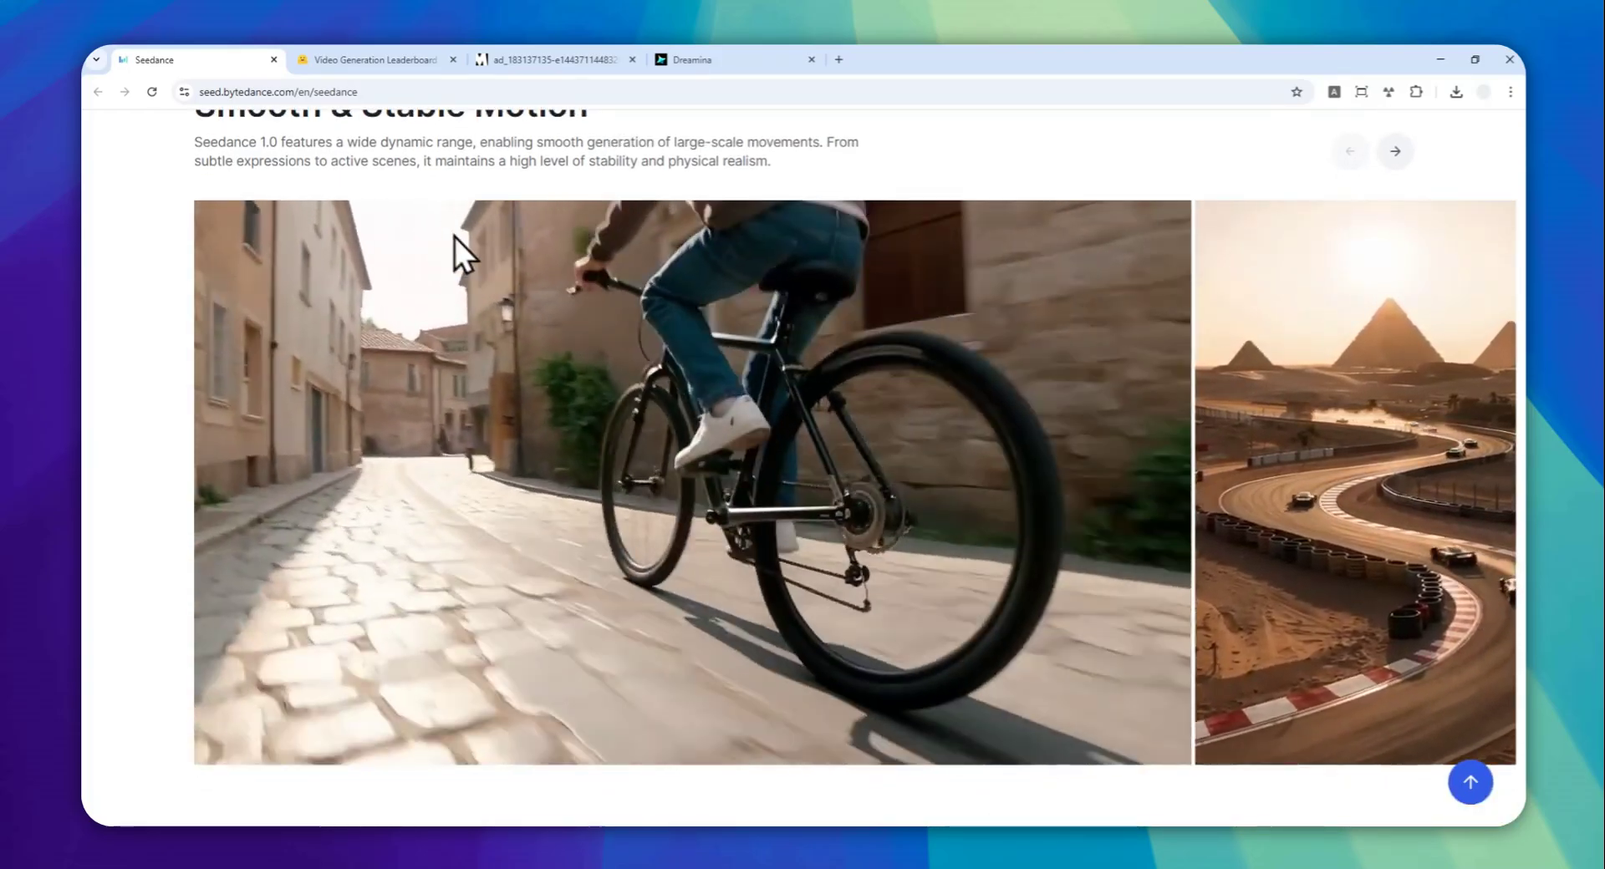
# - Select the page address and keep scrolling down to the flying-cat drone image
pyautogui.click(368, 93)
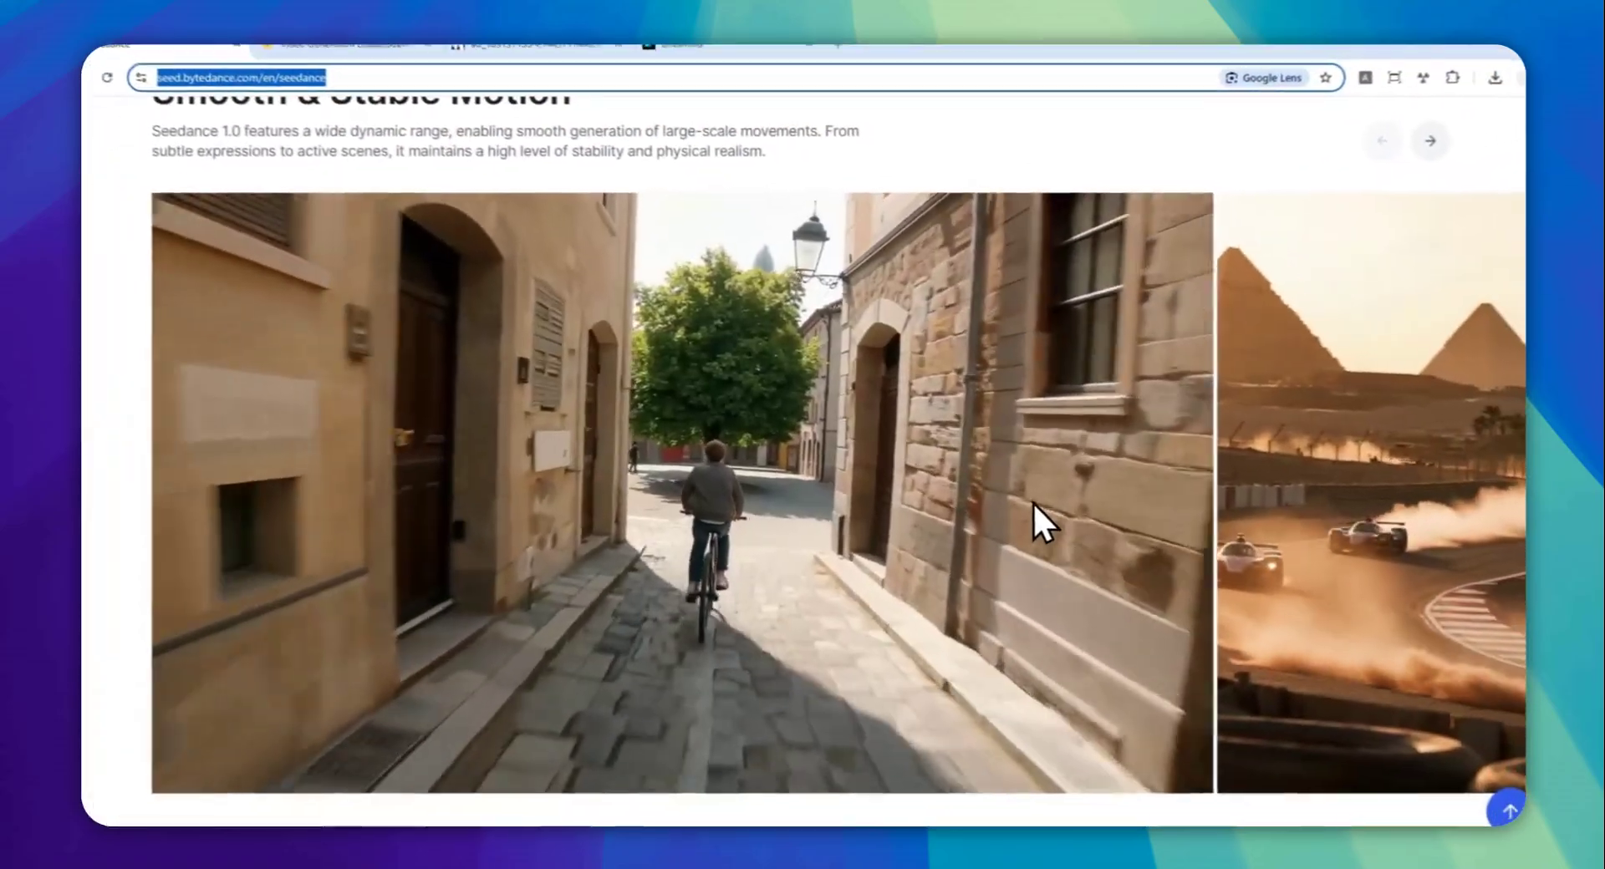
pyautogui.scroll(-7, 1033, 518)
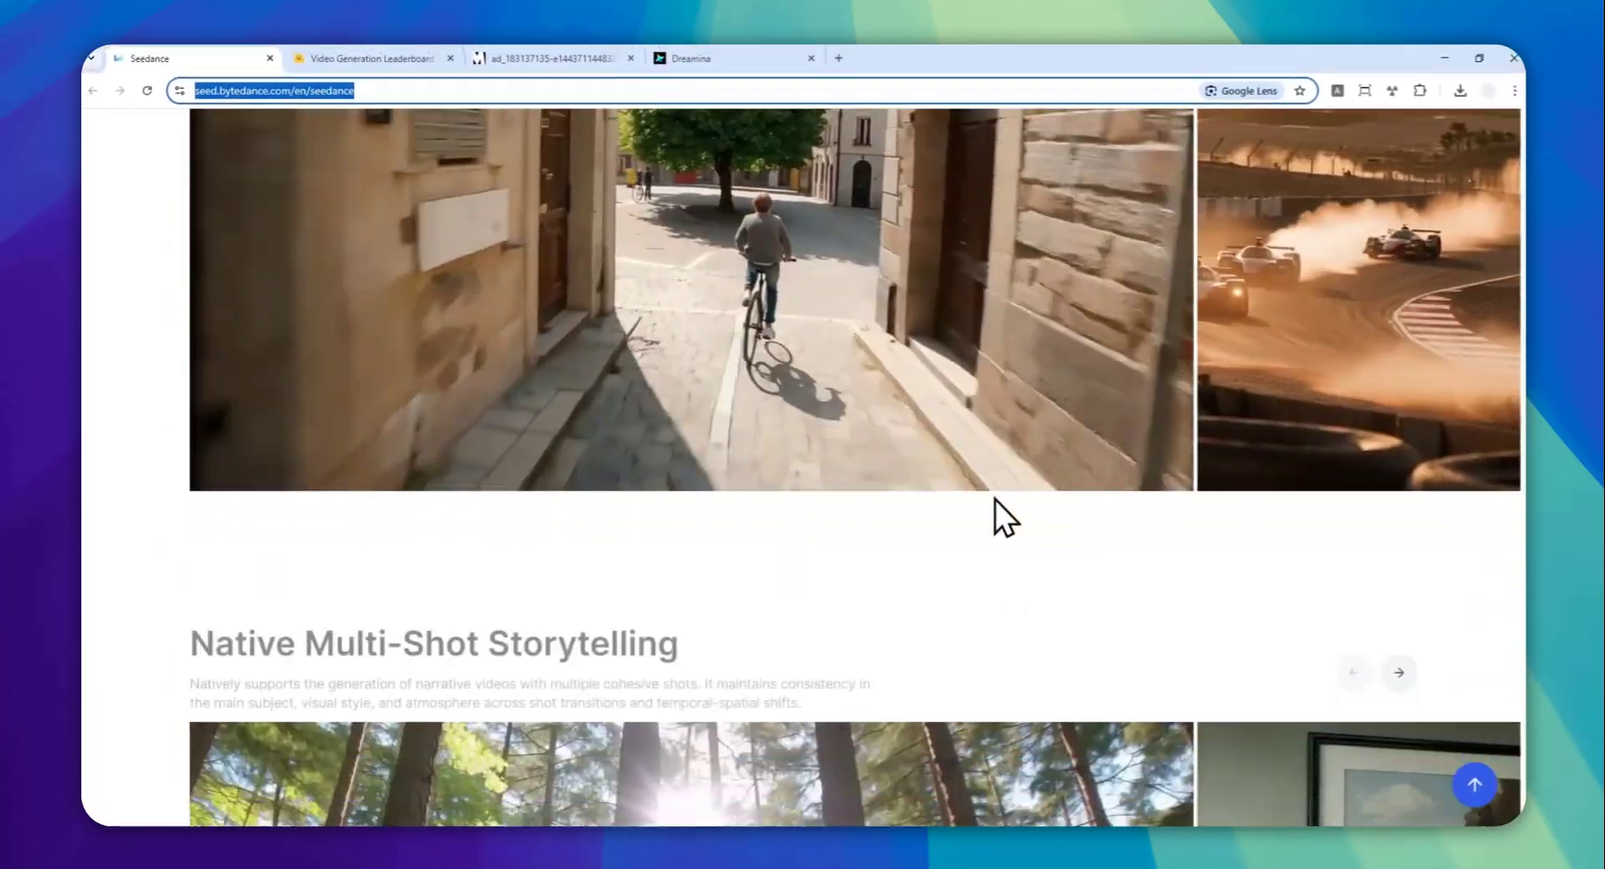
pyautogui.scroll(-2, 995, 502)
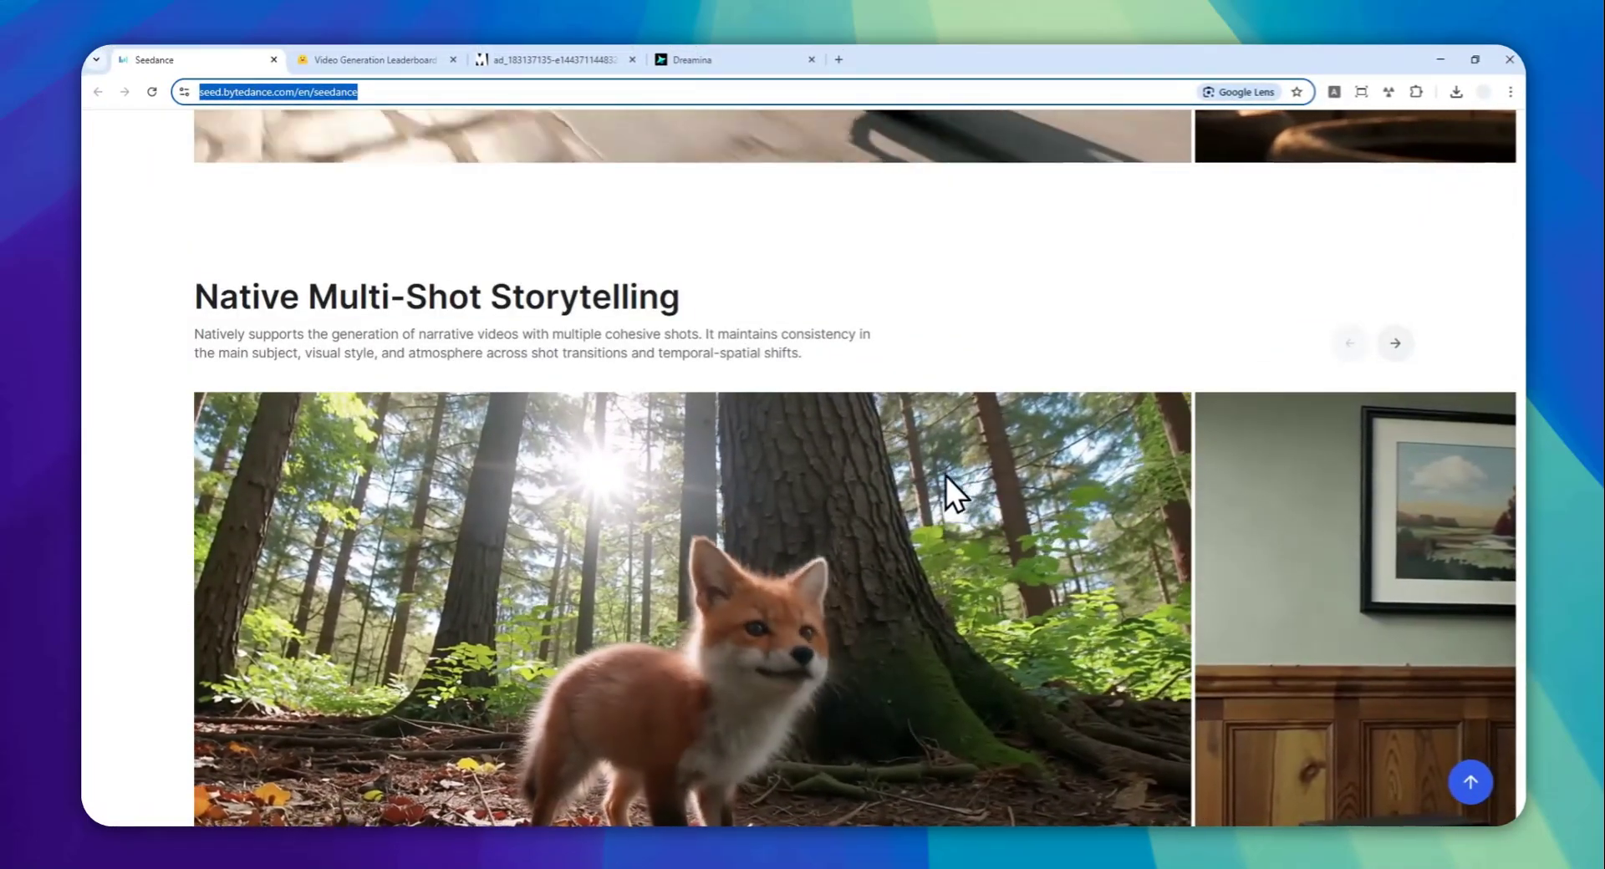
pyautogui.scroll(-3, 854, 454)
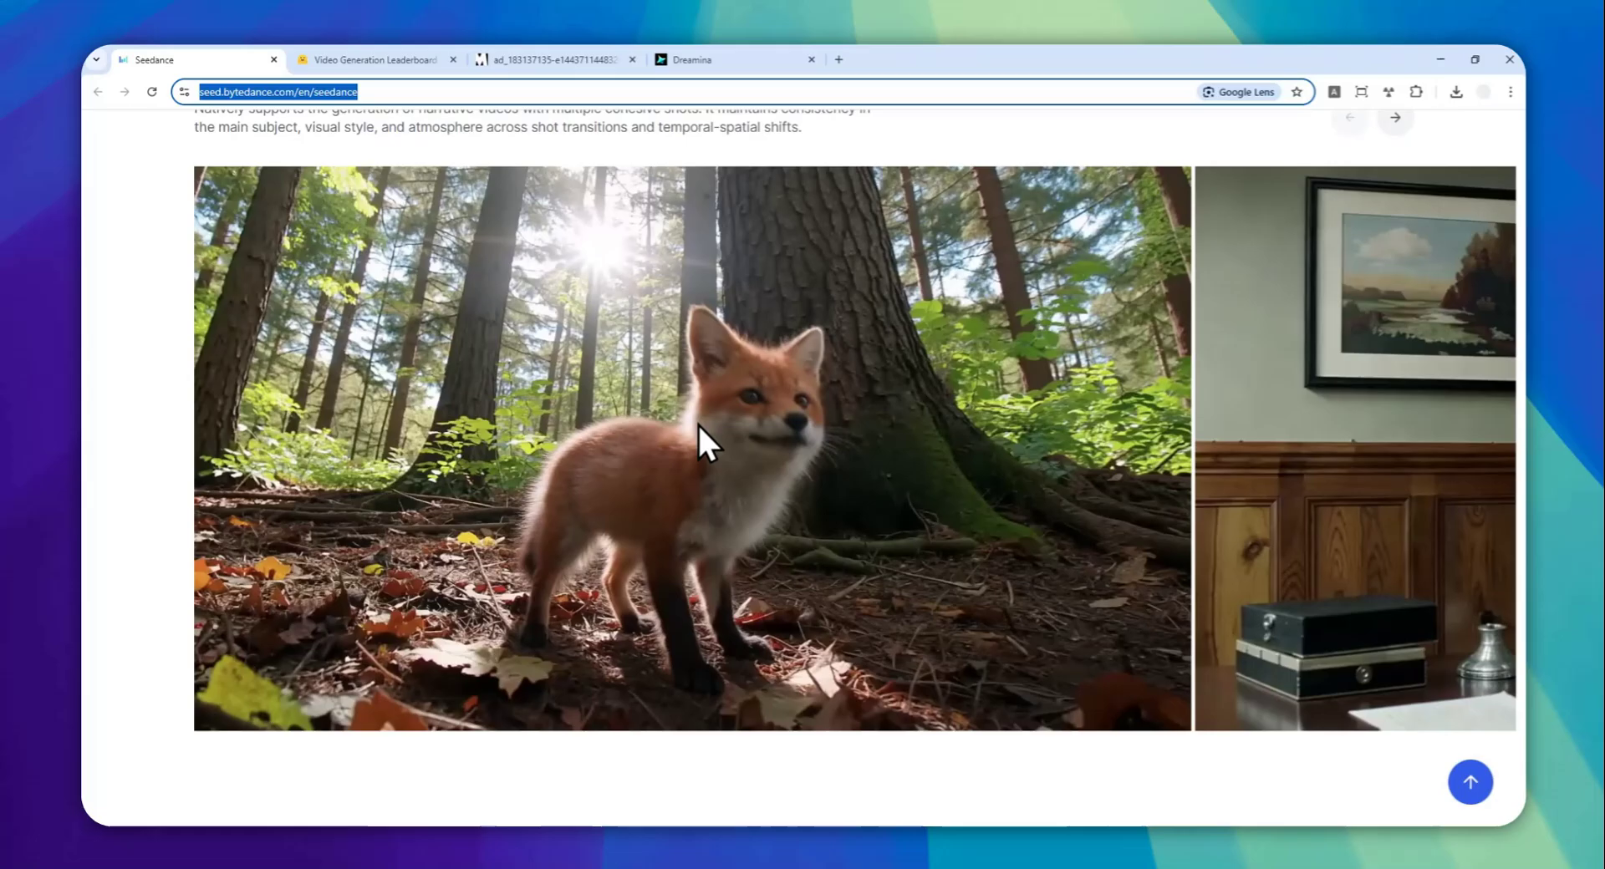
pyautogui.scroll(-2, 697, 423)
pyautogui.scroll(-1, 697, 423)
pyautogui.scroll(-1, 694, 431)
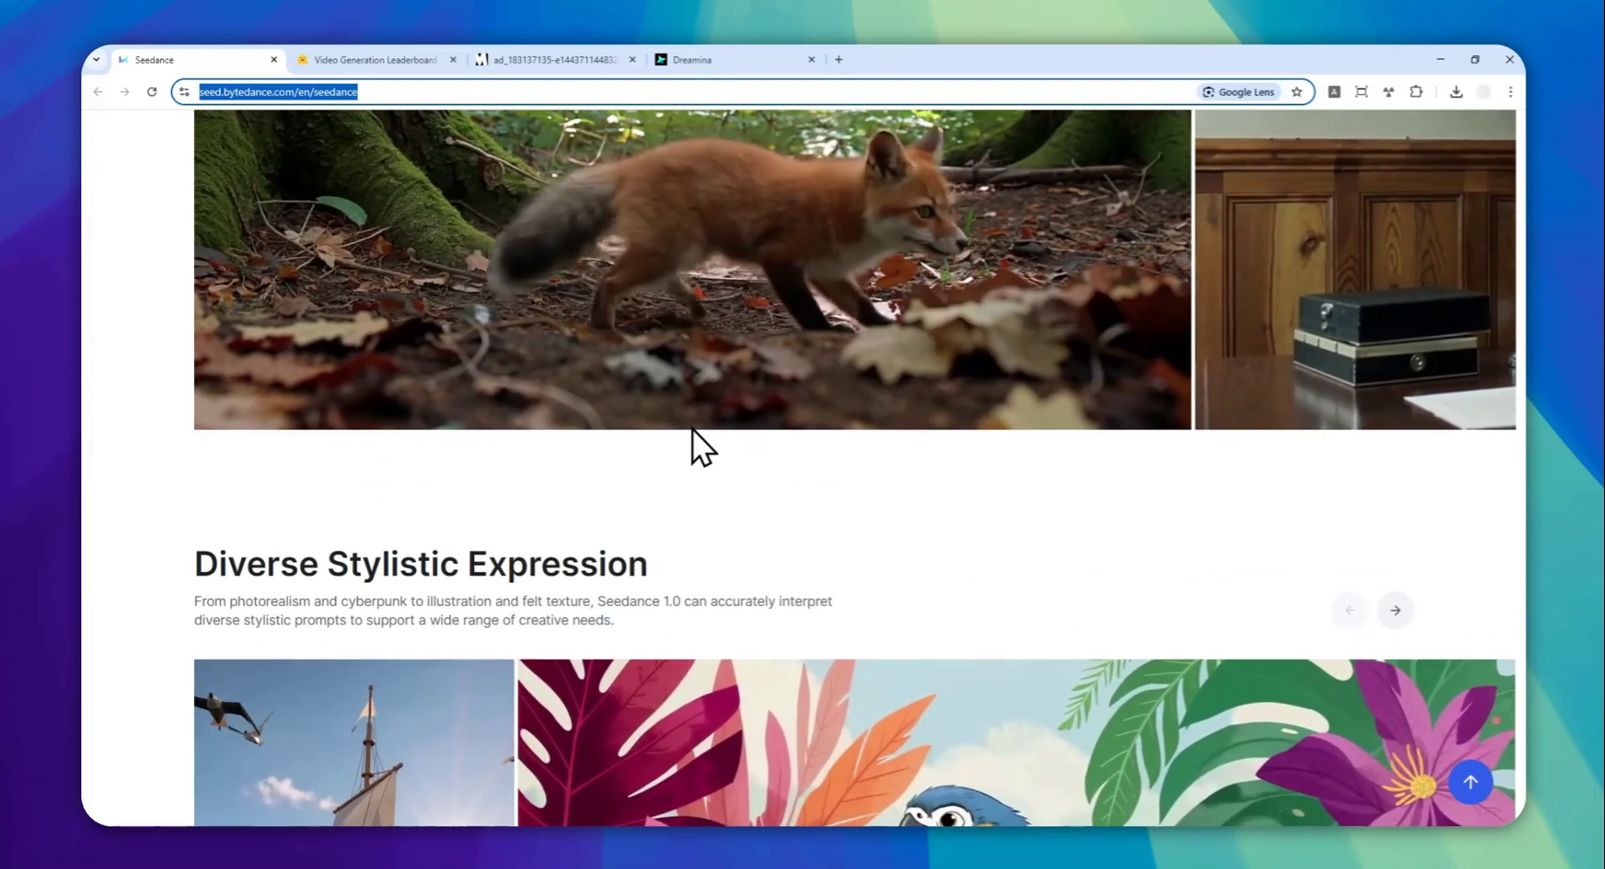
pyautogui.scroll(-2, 669, 426)
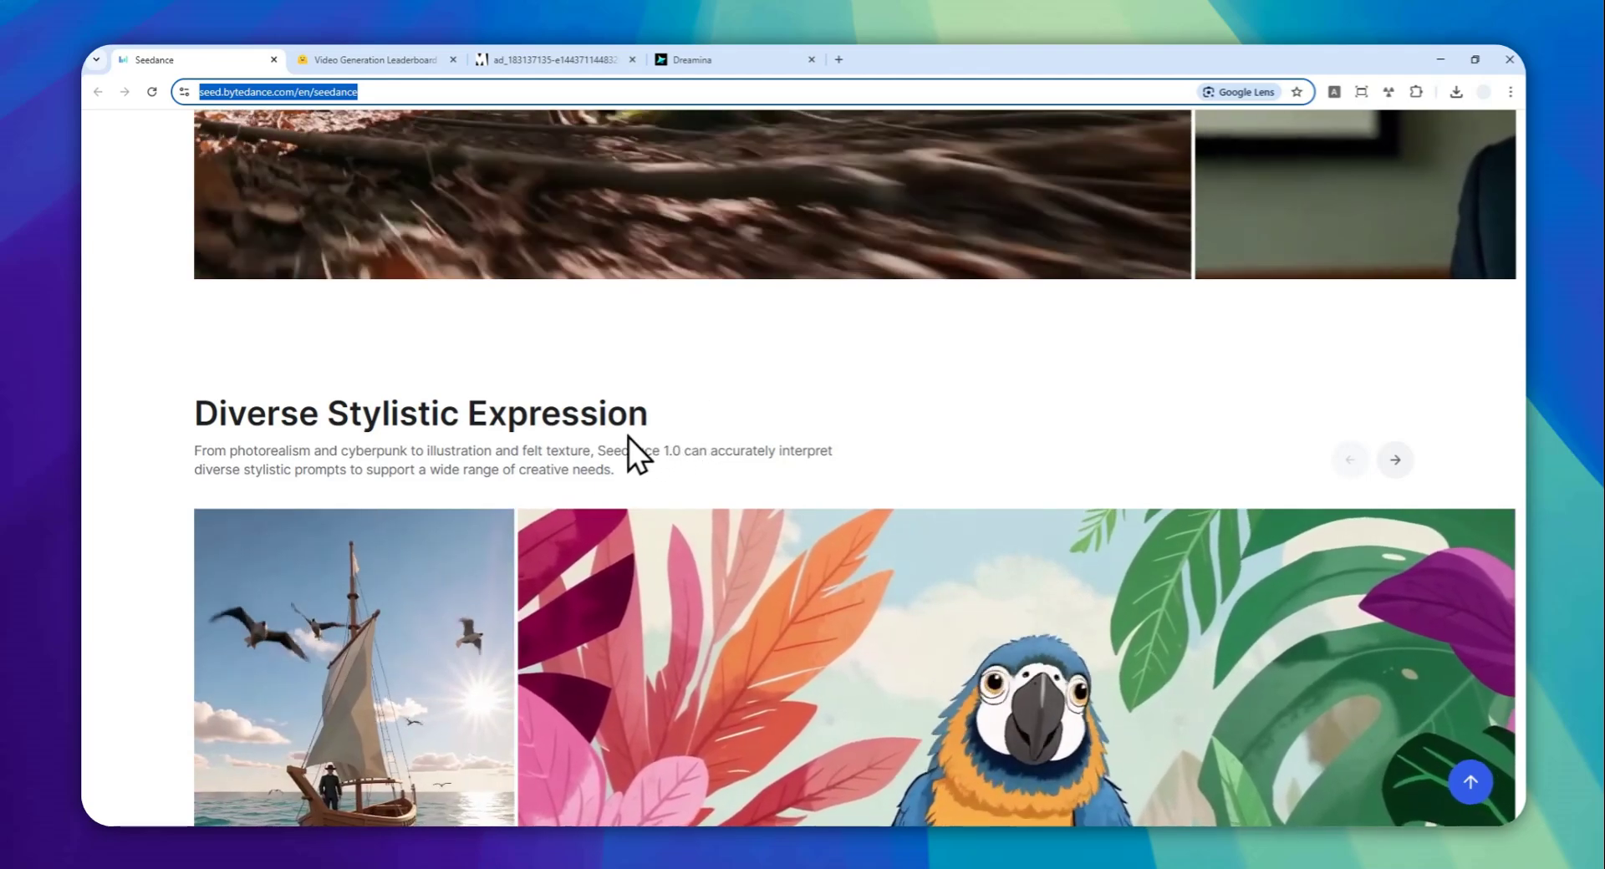
pyautogui.scroll(-2, 640, 428)
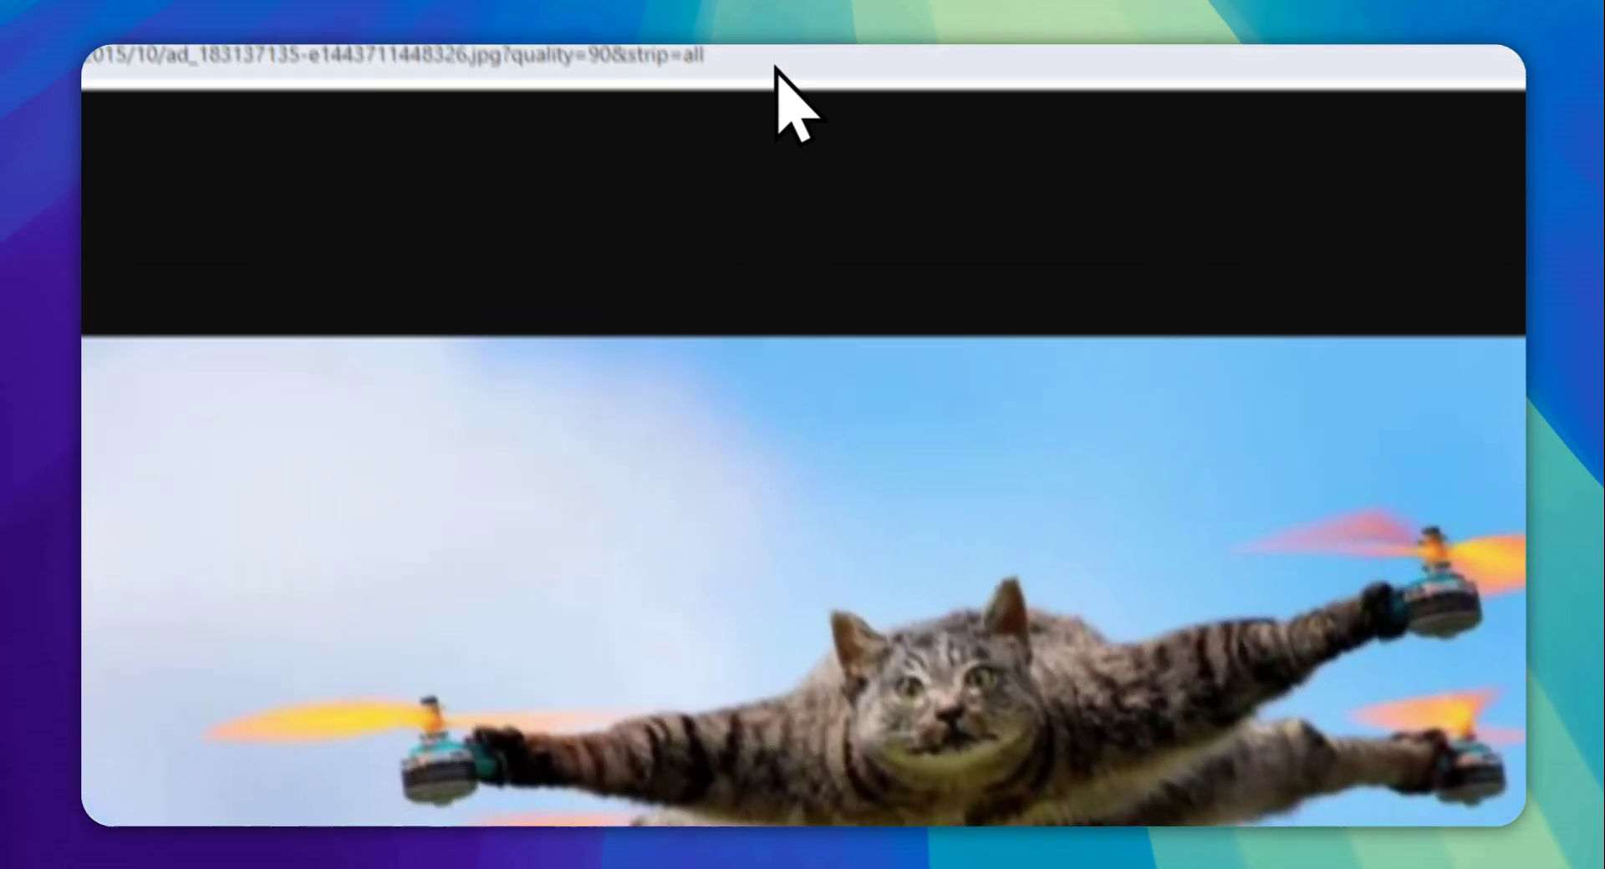
# - Switch to the Dreamina lip-sync page and play the generated 5-second lip-sync video
pyautogui.click(857, 98)
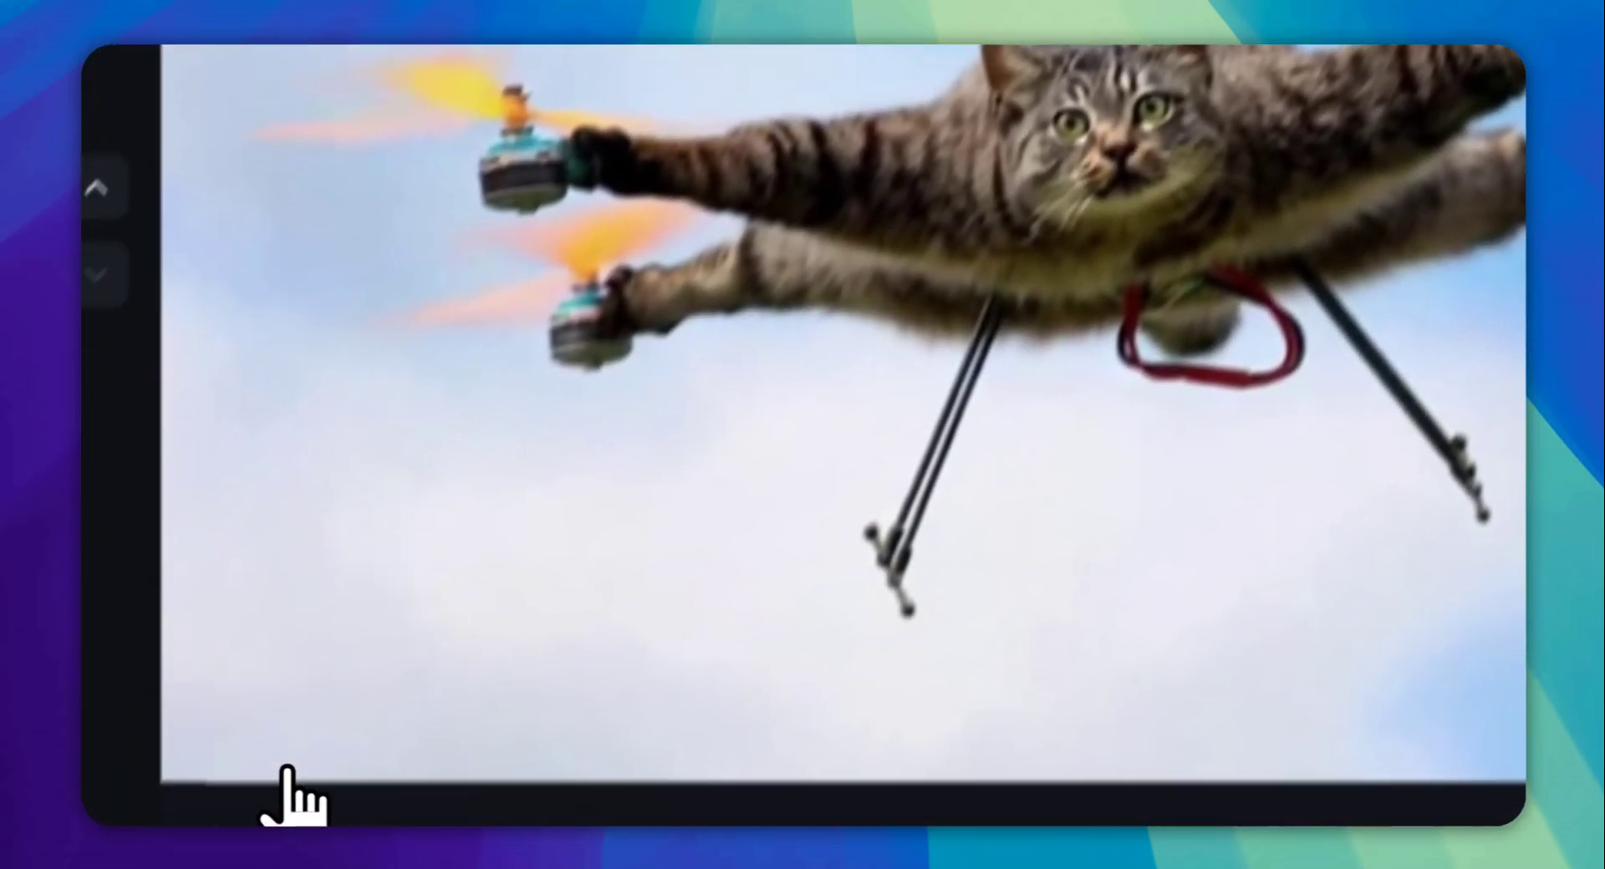
pyautogui.click(287, 767)
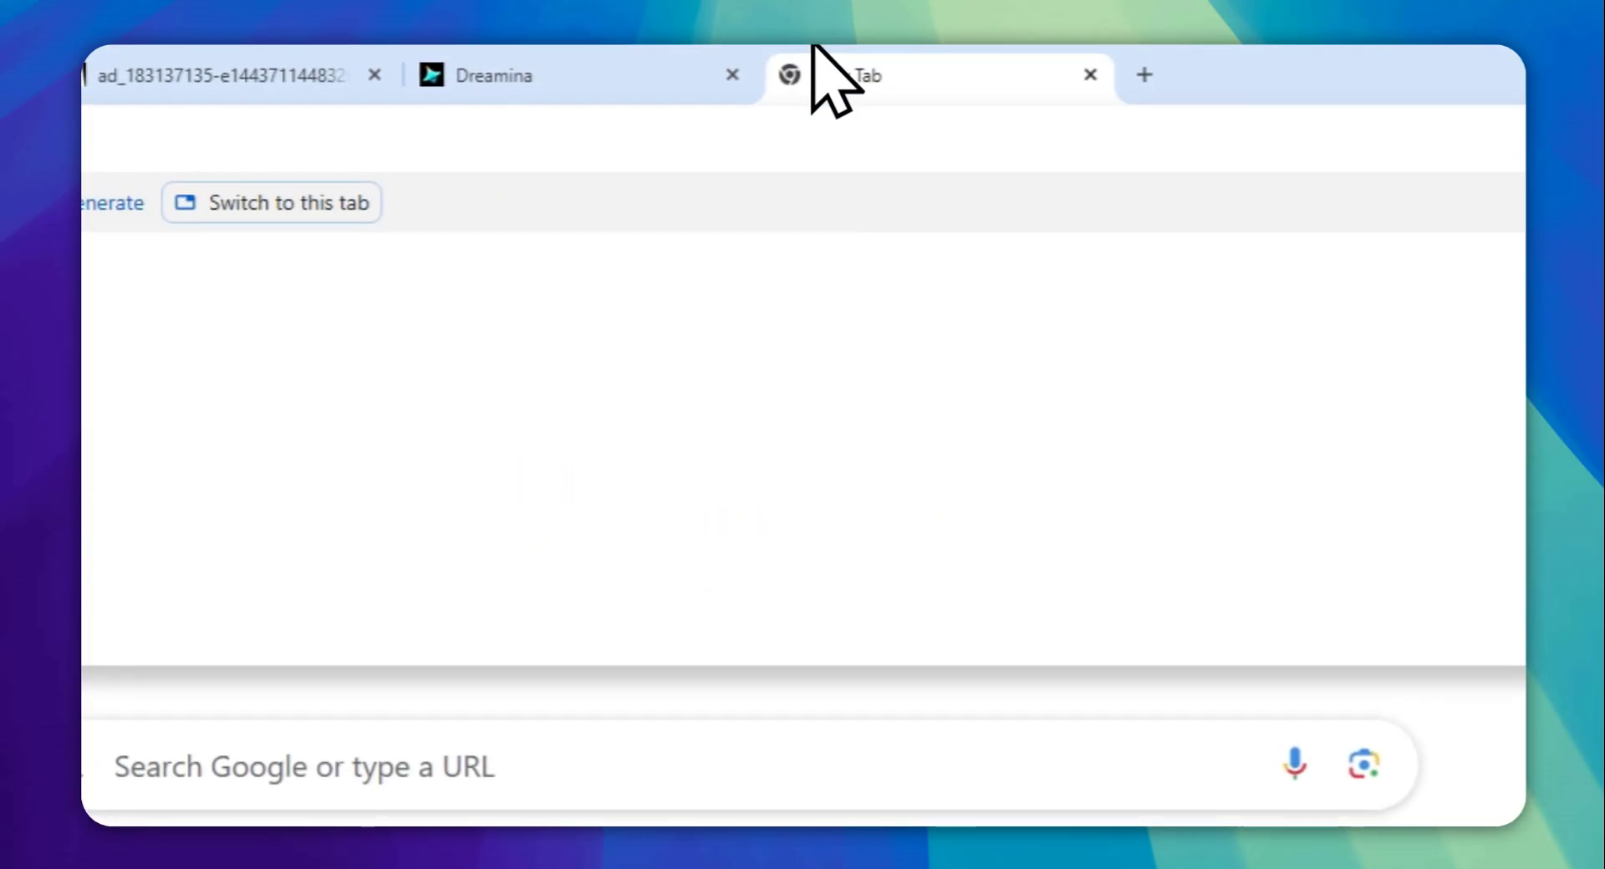
# - Trim the lip-sync path from the address to reach the Dreamina home page
pyautogui.hotkey('ctrl', 'shift', 'Left')
pyautogui.hotkey('ctrl', 'shift', 'Left')
pyautogui.hotkey('ctrl', 'shift', 'Left')
pyautogui.hotkey('ctrl', 'shift', 'Left')
pyautogui.hotkey('ctrl', 'shift', 'Left')
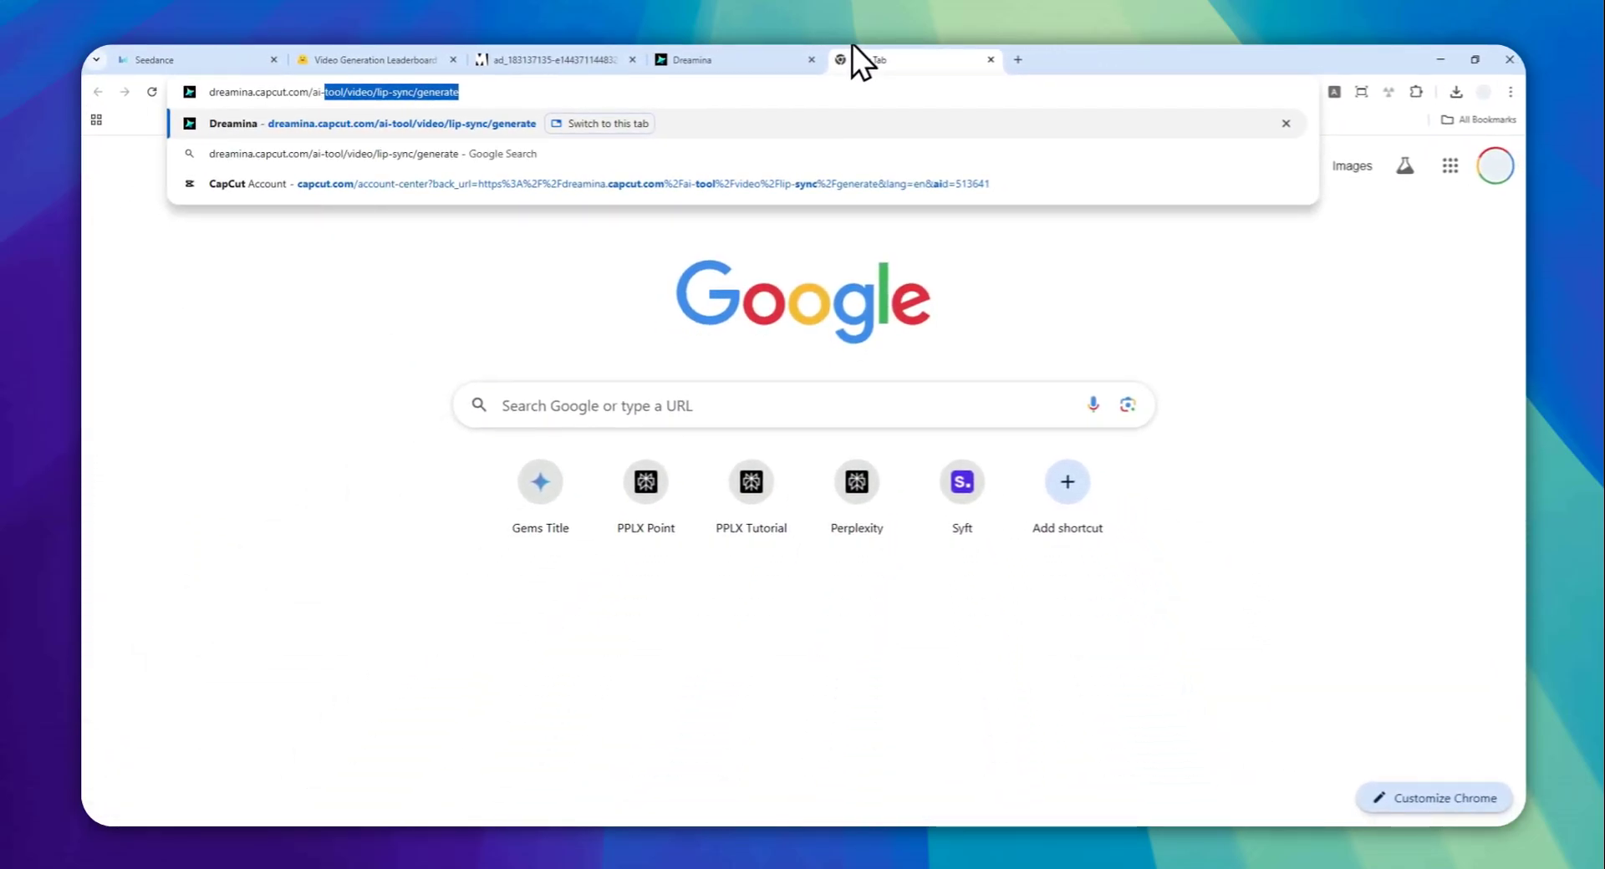
pyautogui.hotkey('ctrl', 'shift', 'Left')
pyautogui.press('BackSpace')
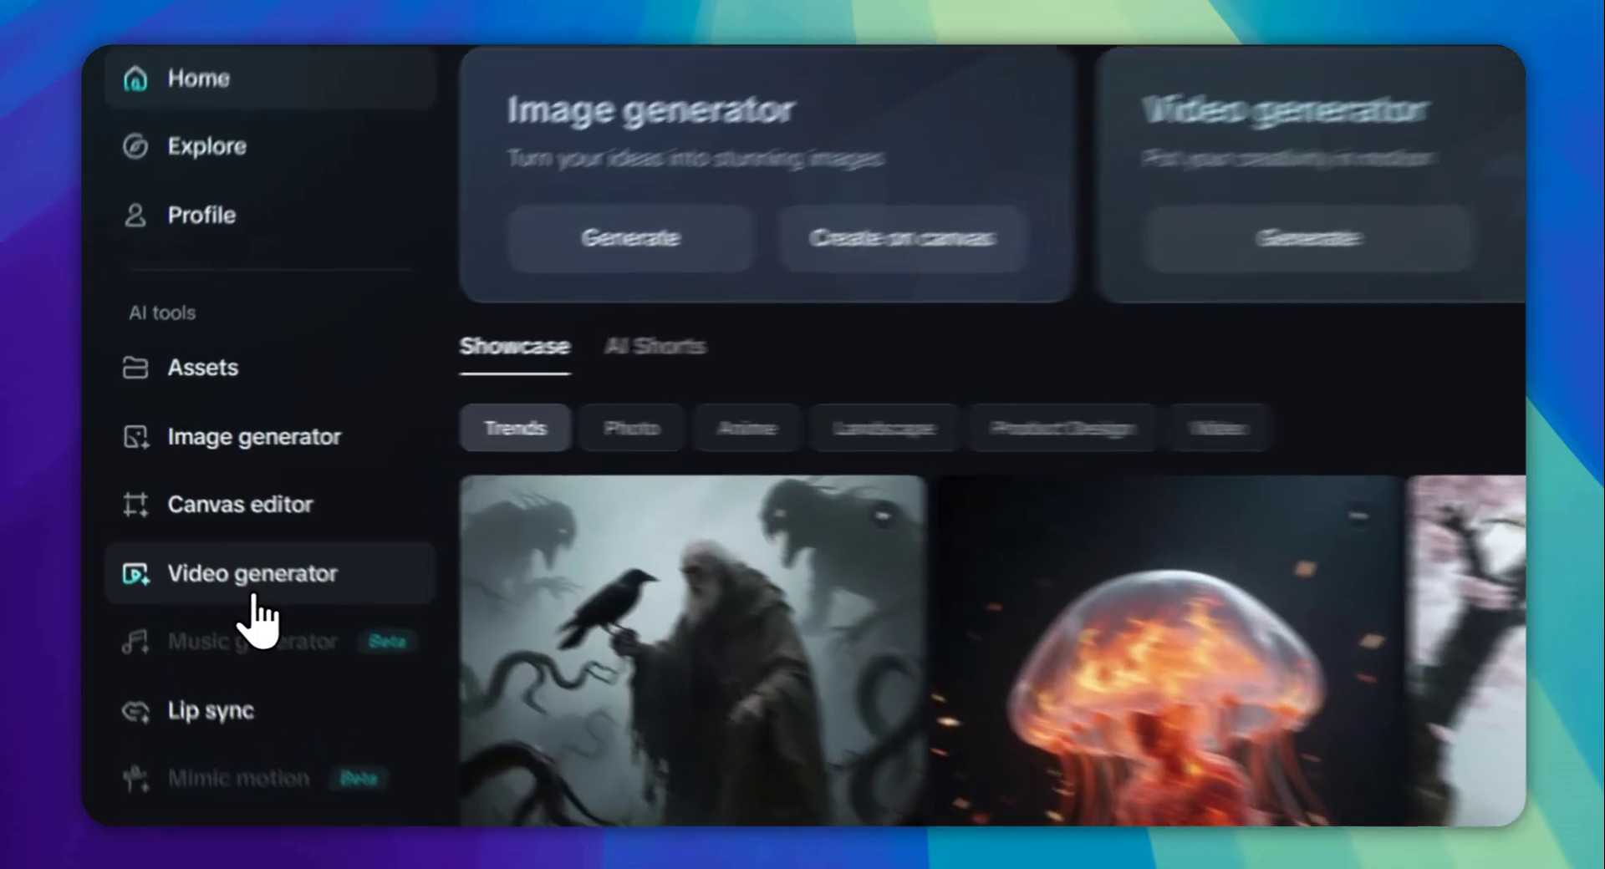
# - Open the Video generator in Image prompt mode and begin adding a first-frame image
pyautogui.click(219, 513)
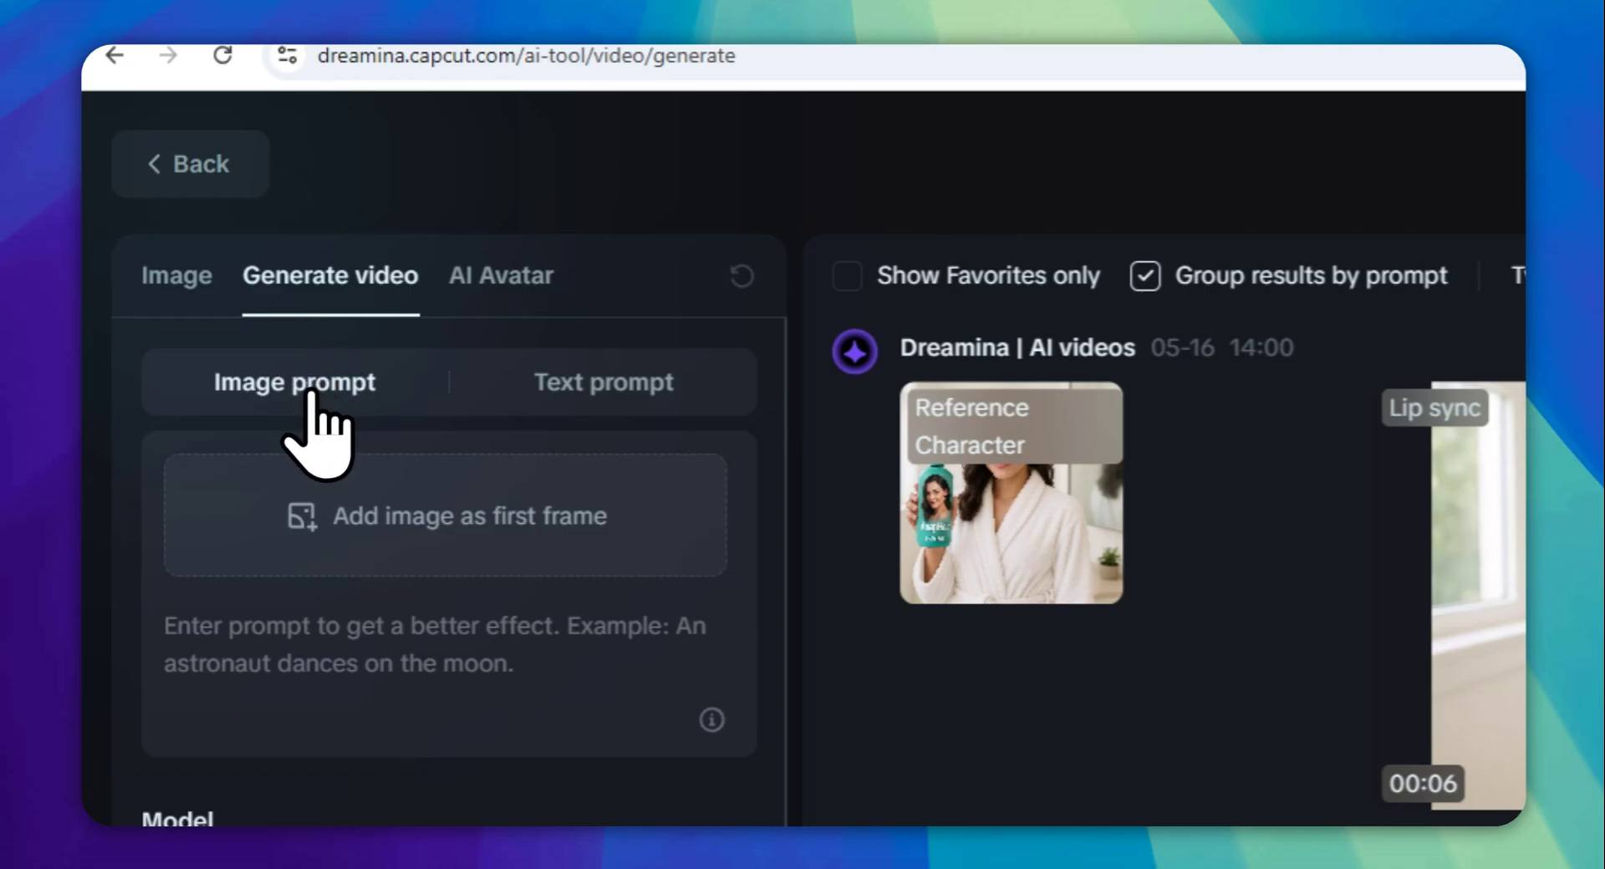
pyautogui.click(551, 380)
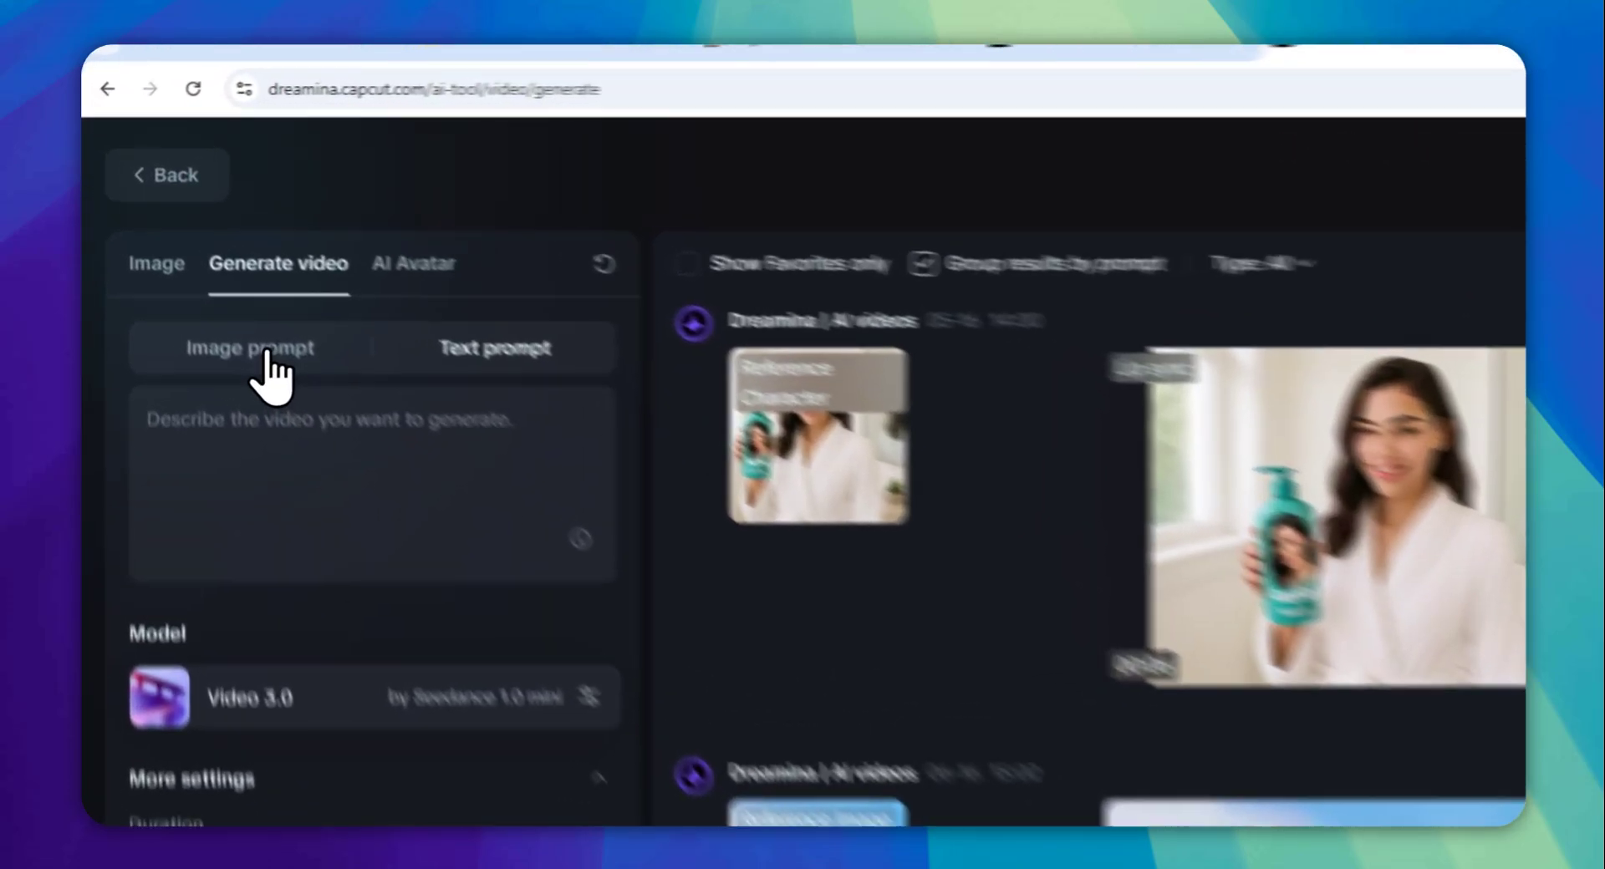
pyautogui.click(215, 263)
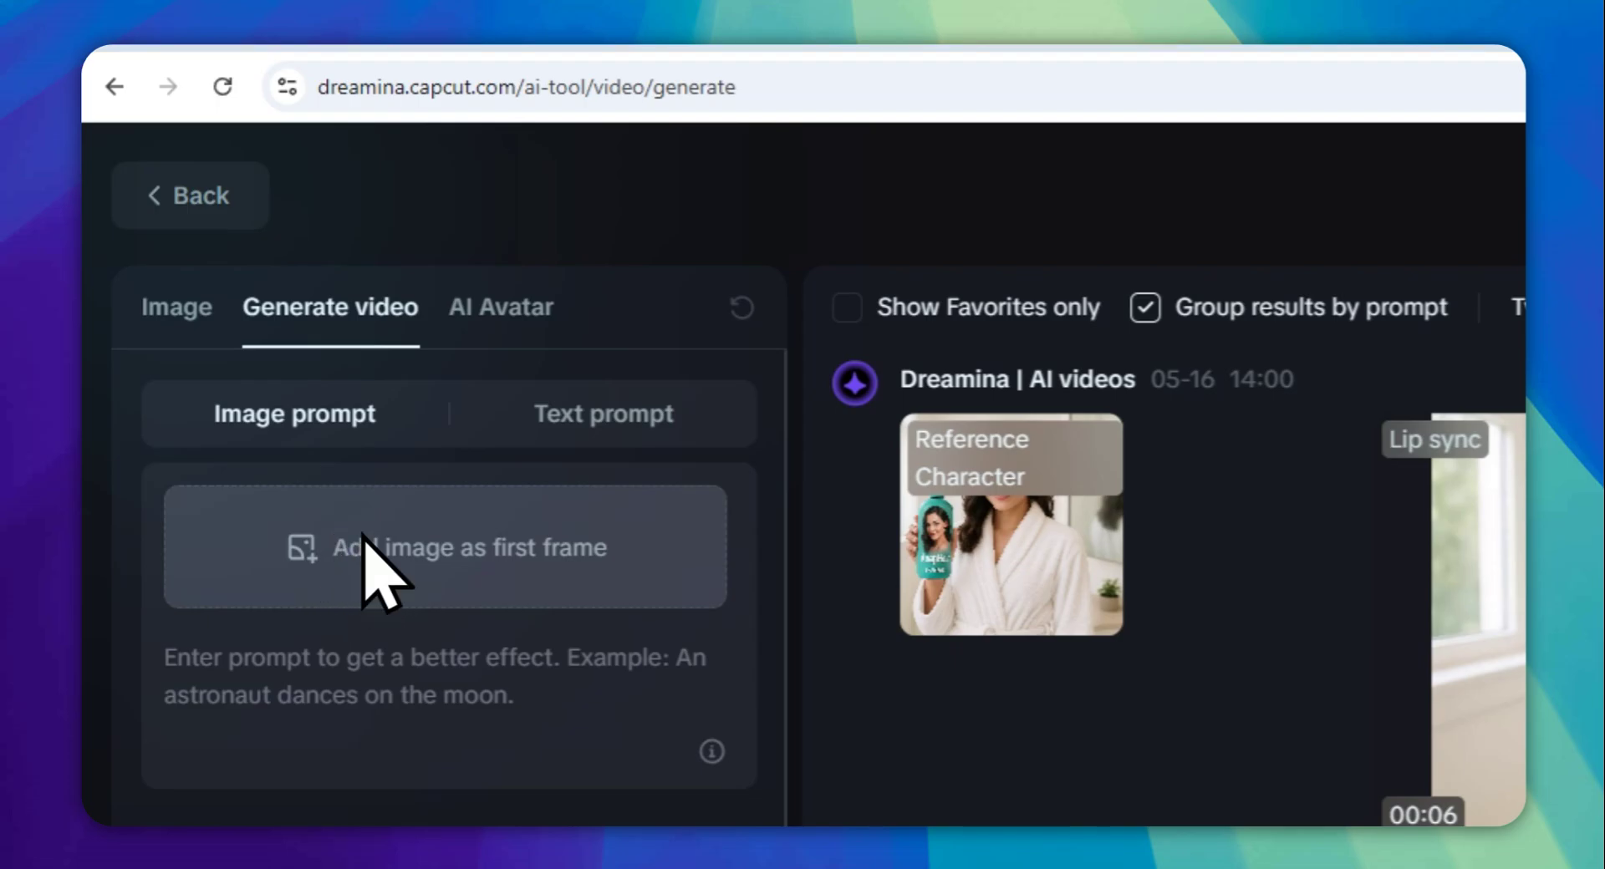
pyautogui.click(362, 537)
# - Load transport-3210728_1280 from Downloads as the first-frame image
pyautogui.click(869, 326)
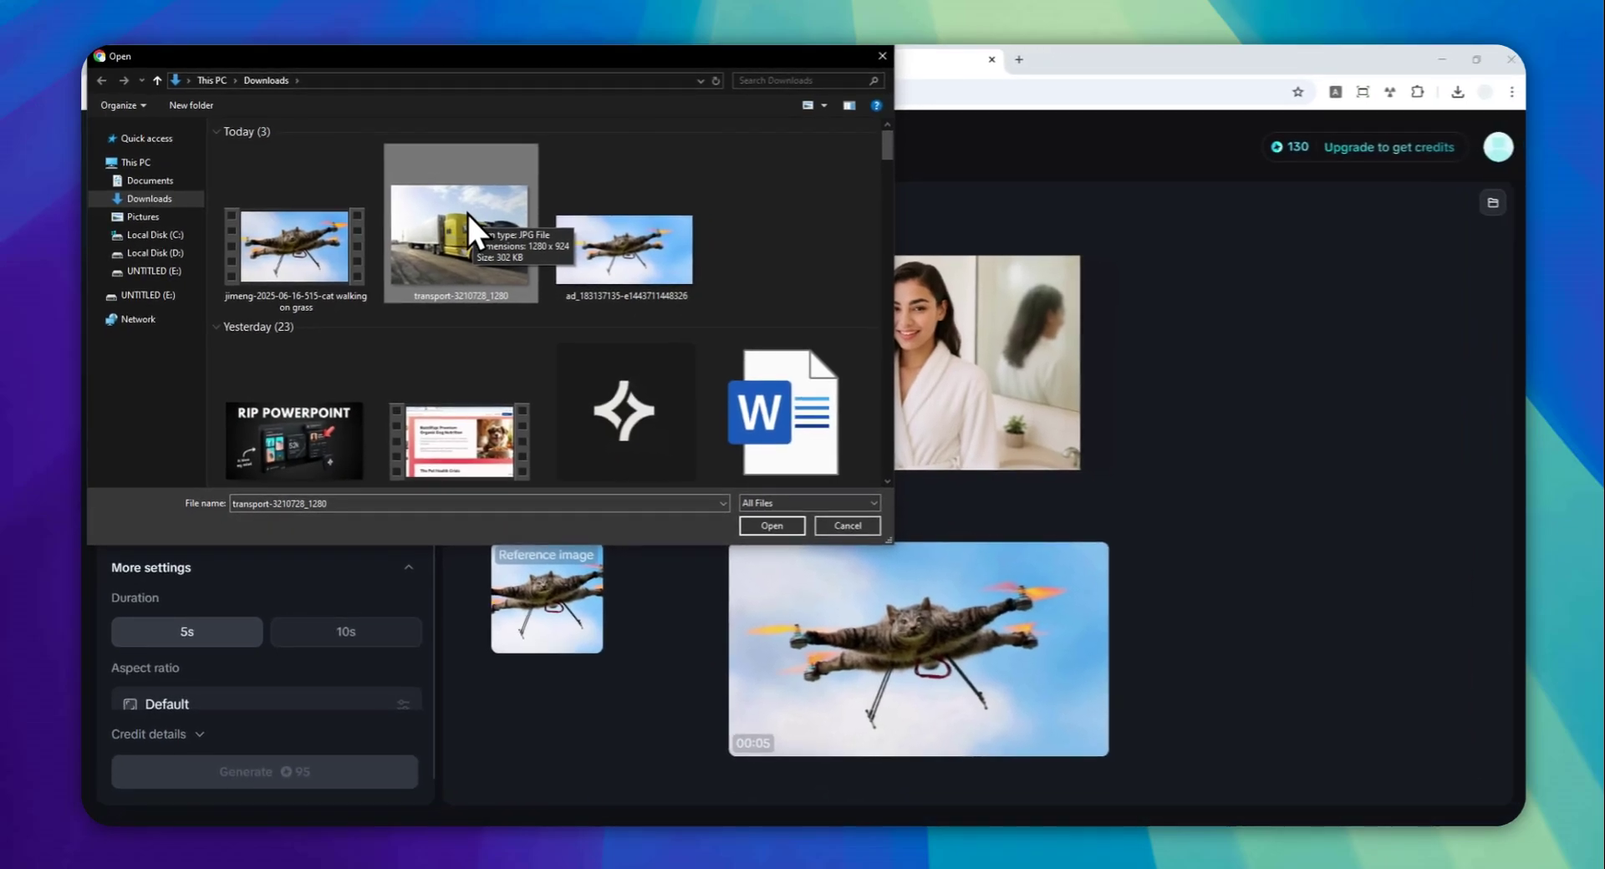
pyautogui.click(771, 525)
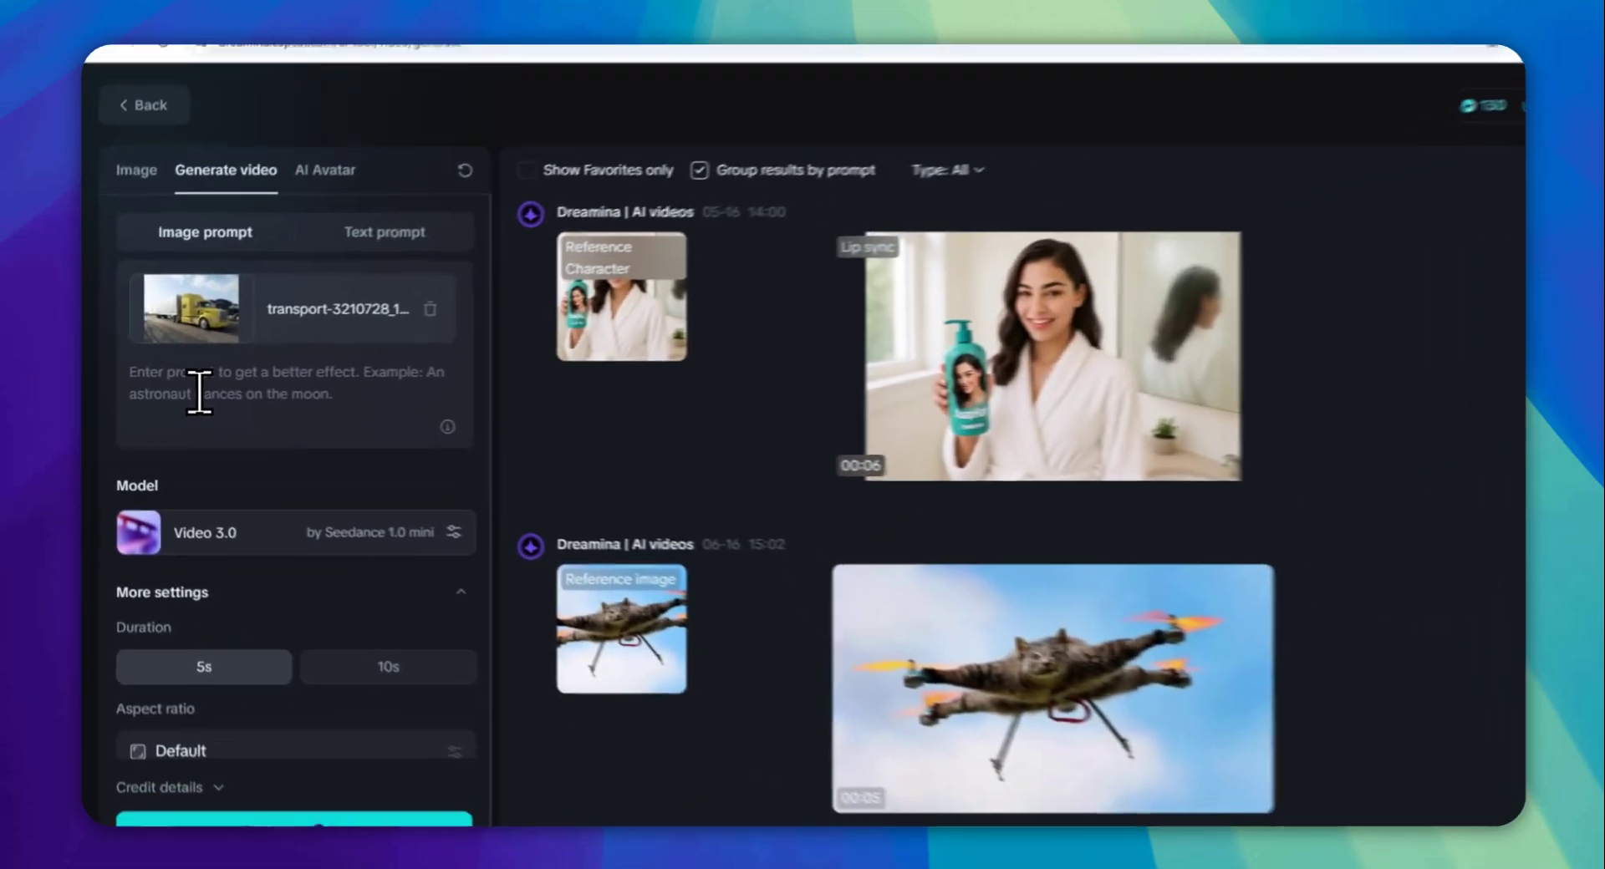
# - Enter the prompt 'Transform the truck into a Transformer-style robot' and show the video models
pyautogui.write('Transform the truck into a Transformer-style robot')
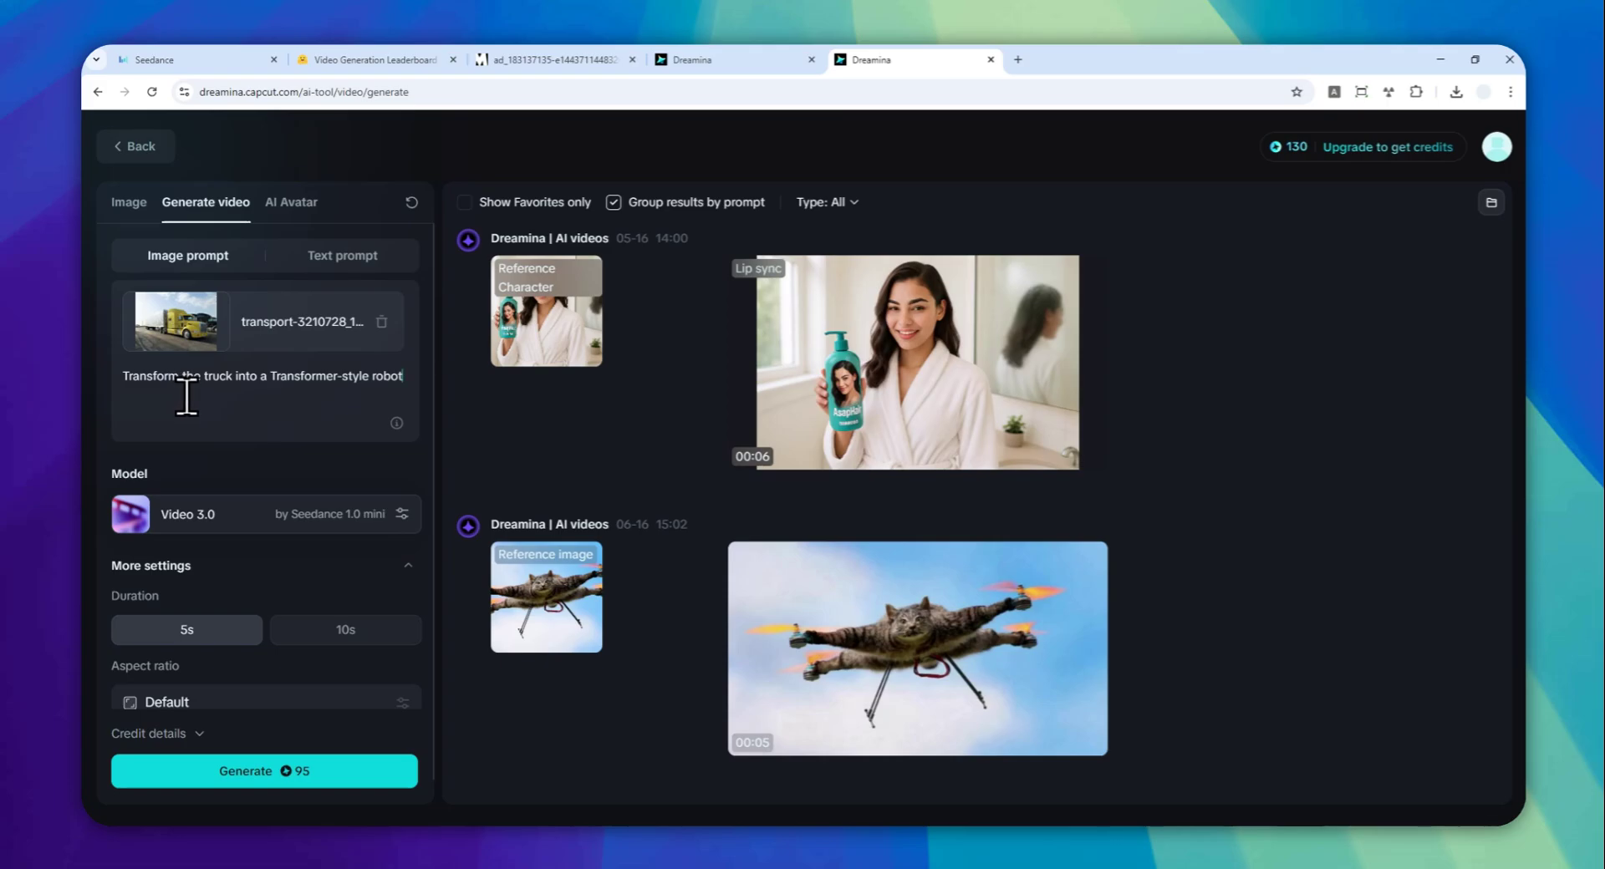
pyautogui.click(269, 514)
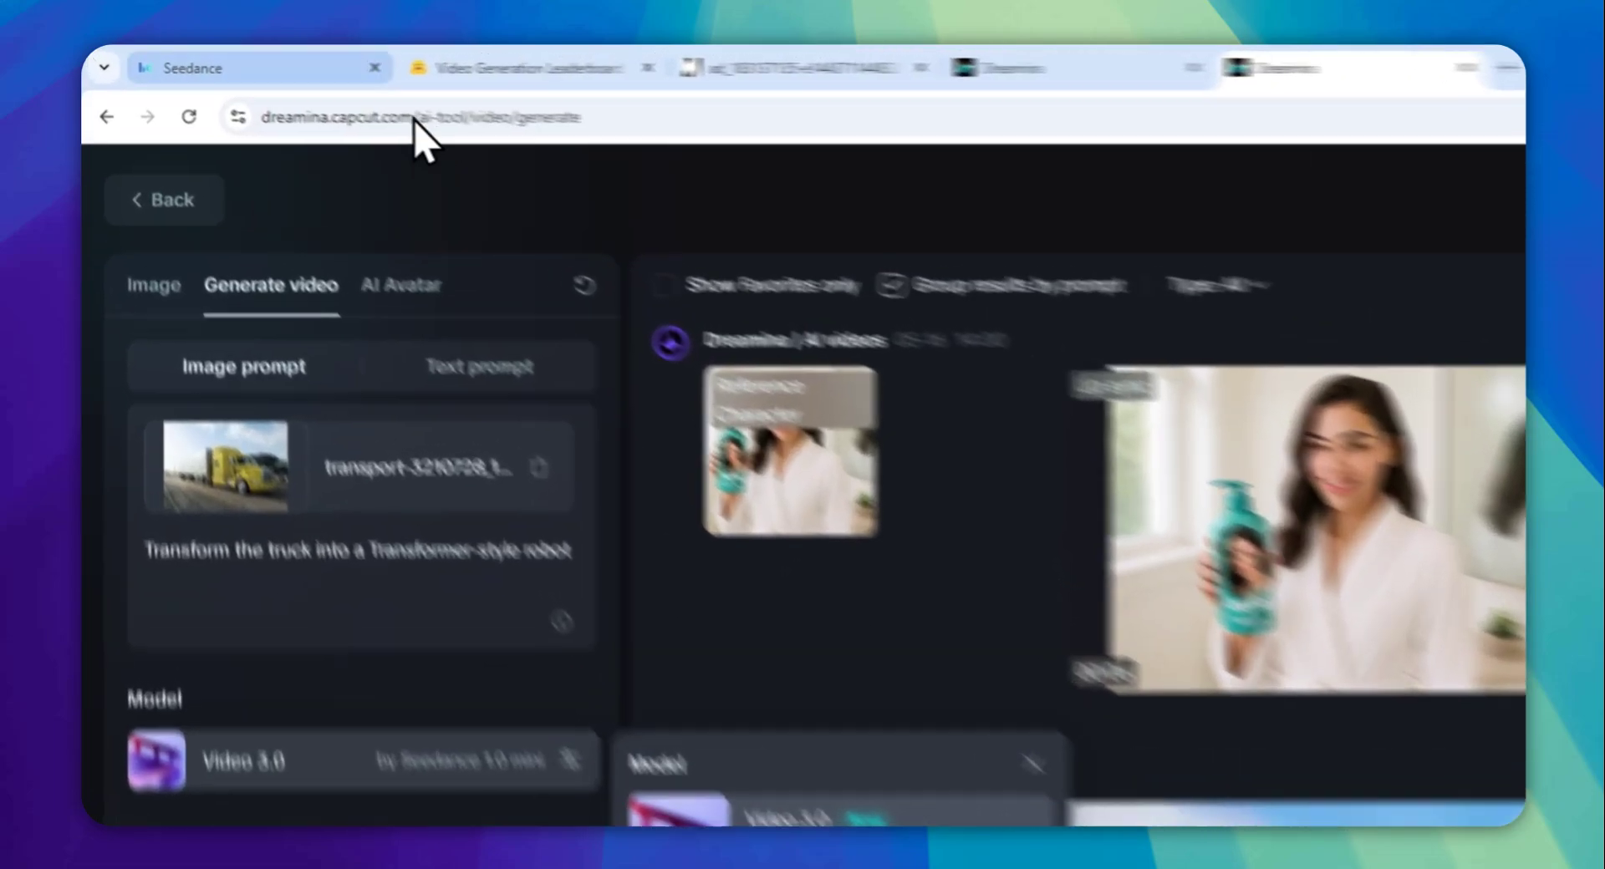
pyautogui.click(155, 60)
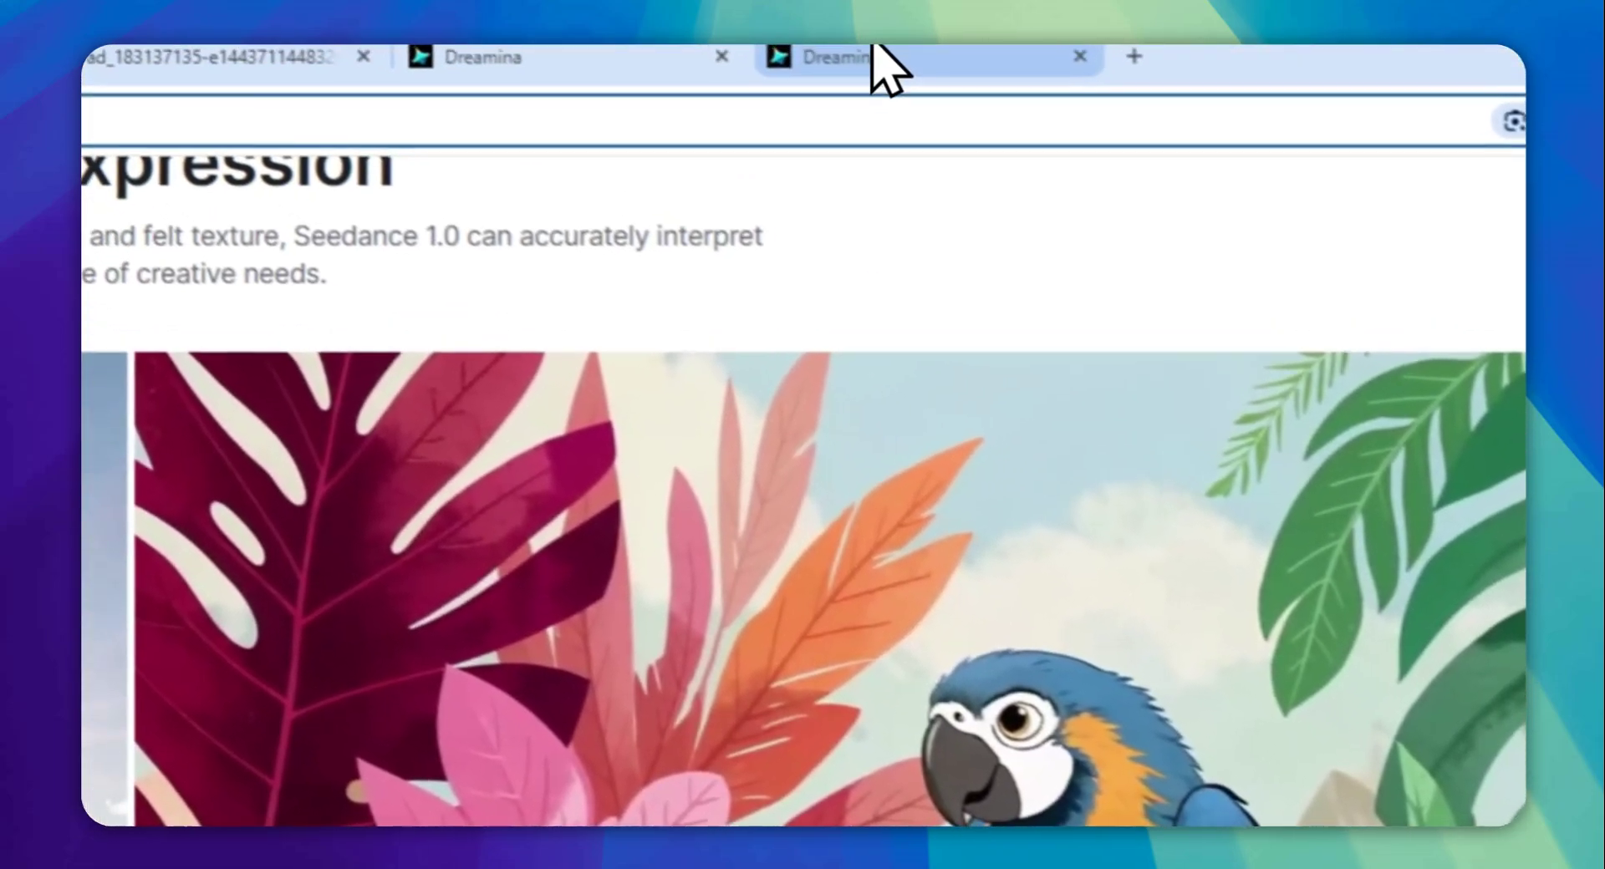
pyautogui.click(874, 46)
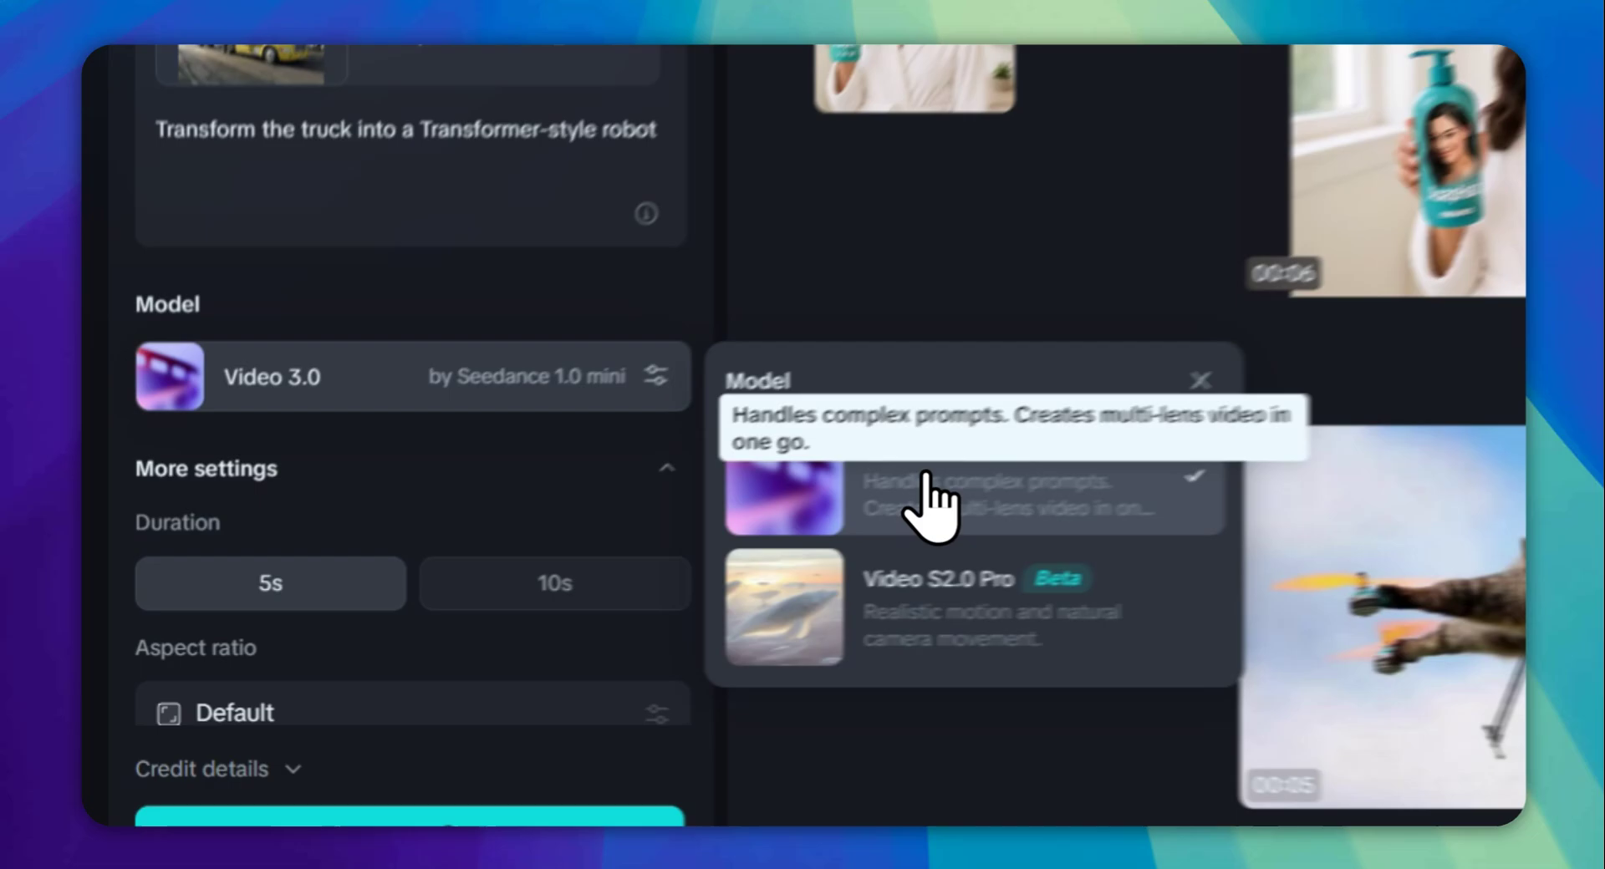
# - Keep Video 3.0 and confirm 5s duration with Default aspect ratio
pyautogui.click(552, 572)
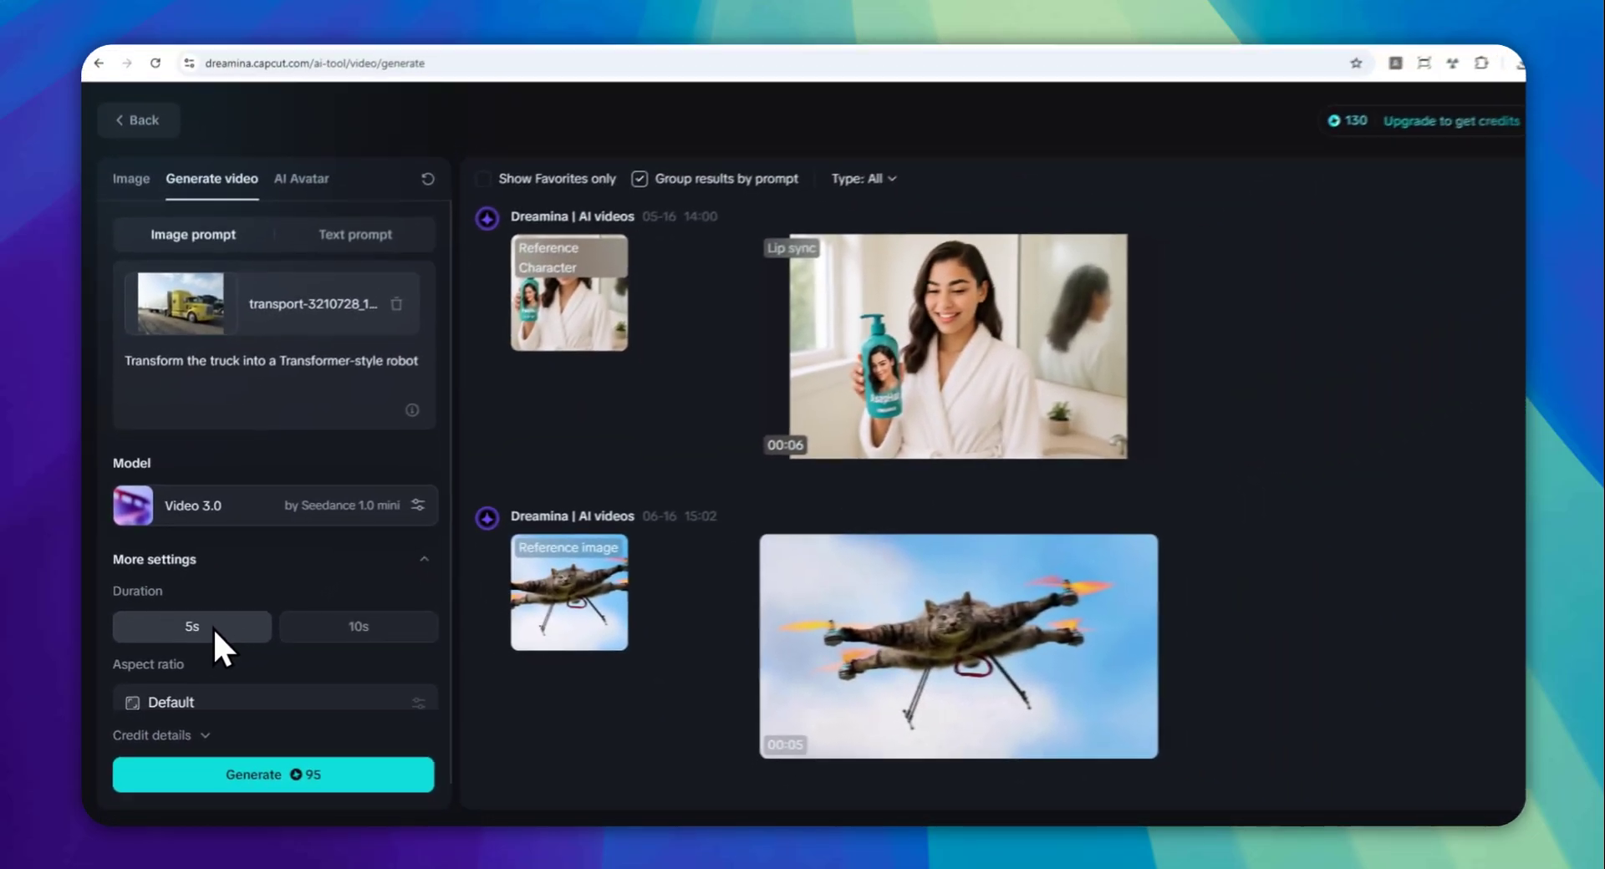
pyautogui.scroll(-1, 331, 625)
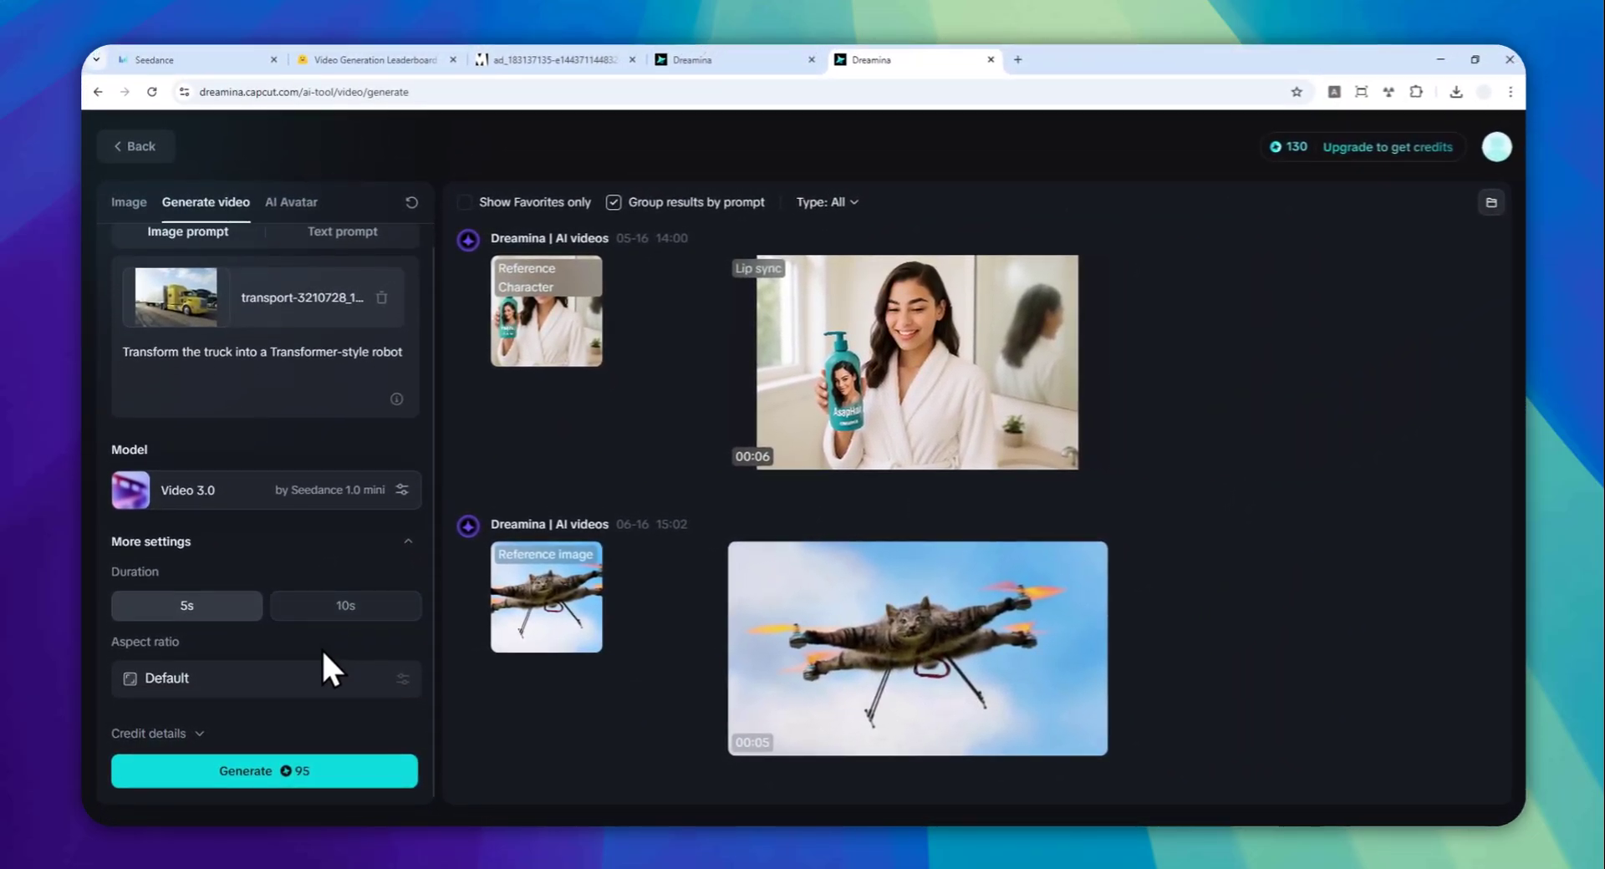
pyautogui.moveTo(317, 679)
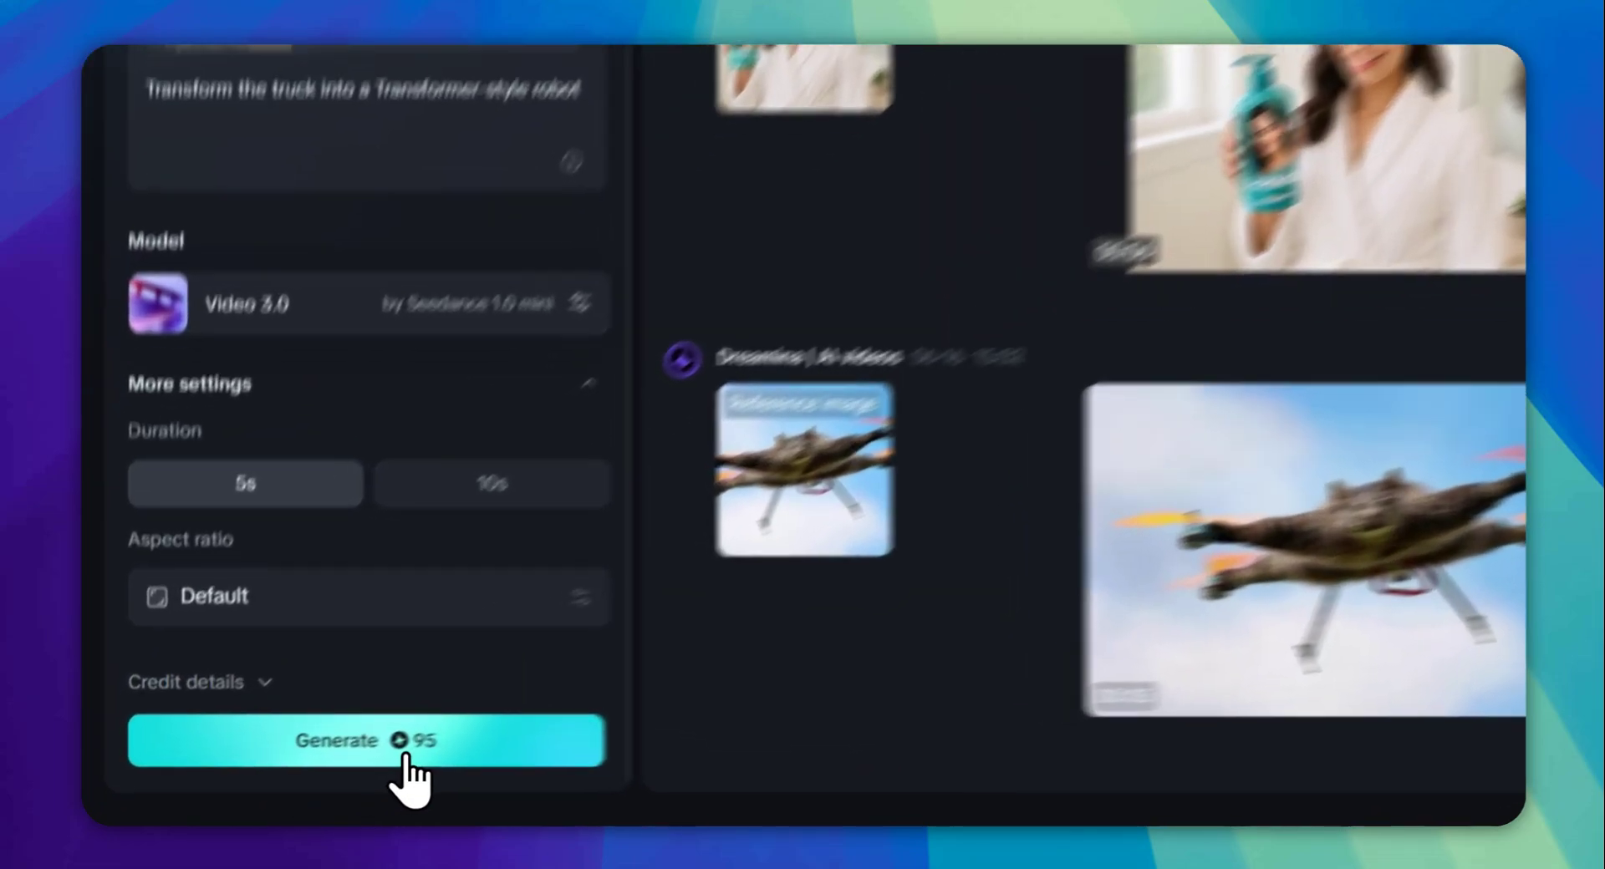
# - Generate the 5-second truck-to-robot video for 95 credits
pyautogui.click(288, 771)
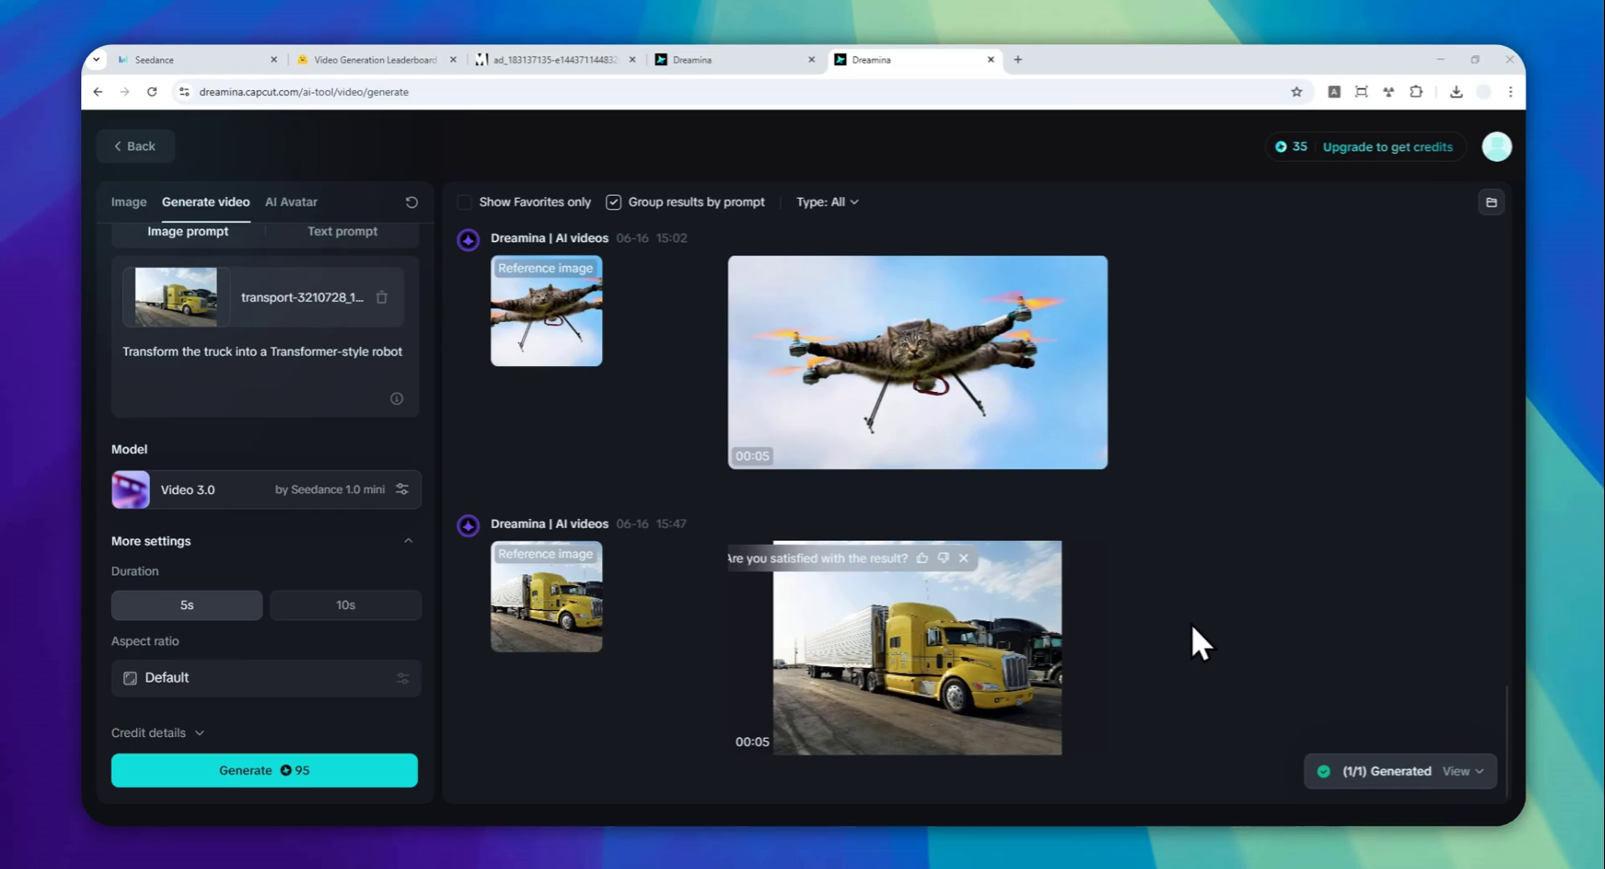
# - Open the generated truck video in the detail viewer to watch the transformation
pyautogui.moveTo(1050, 654)
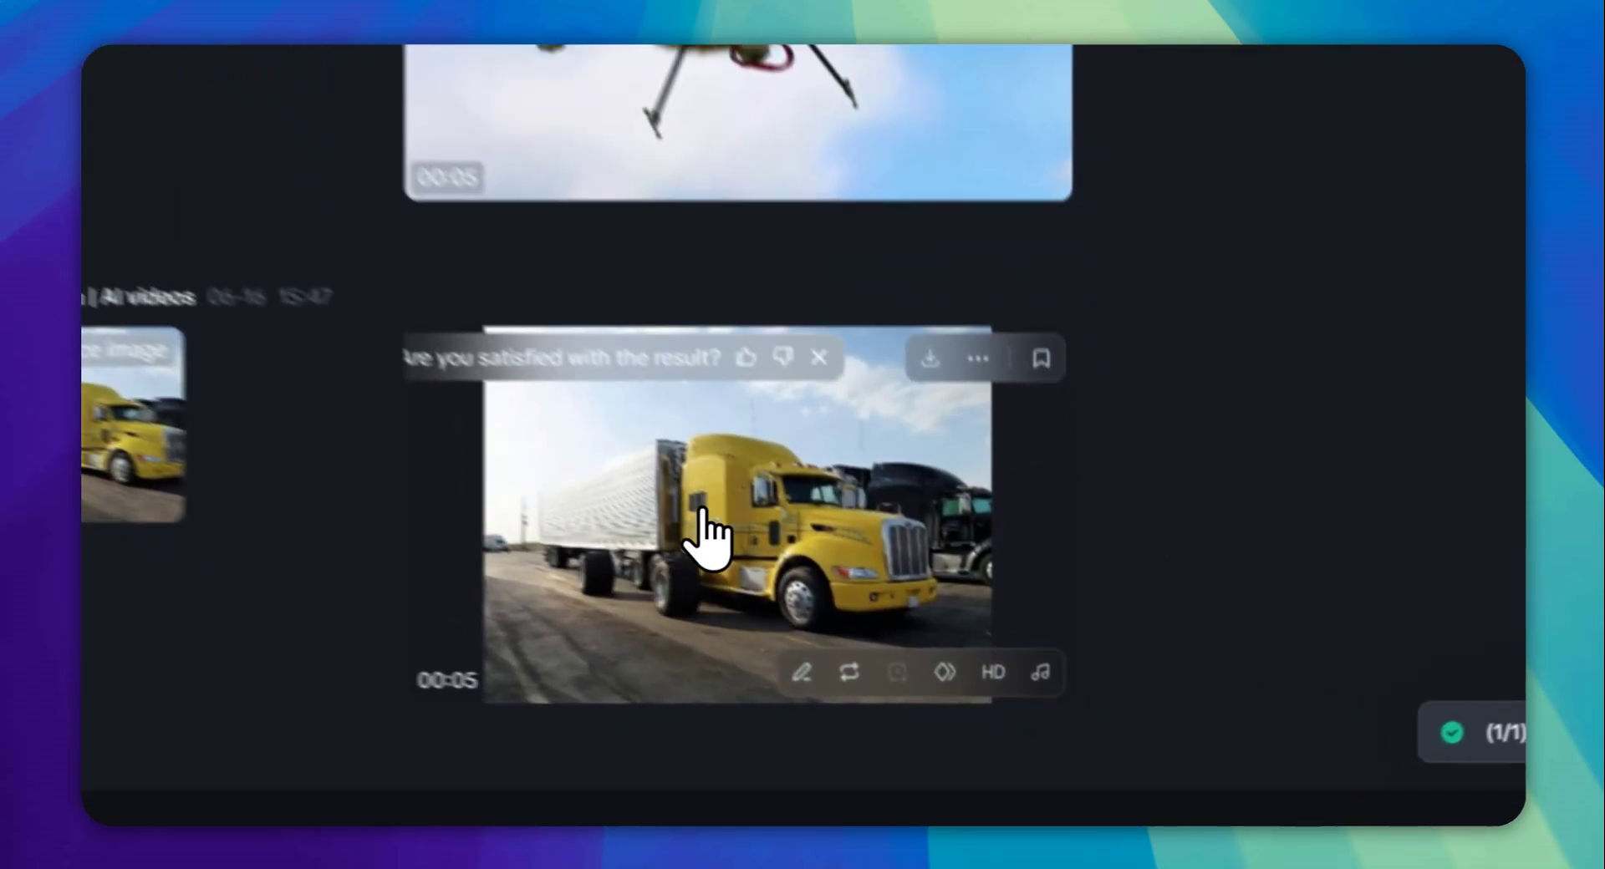
pyautogui.click(895, 657)
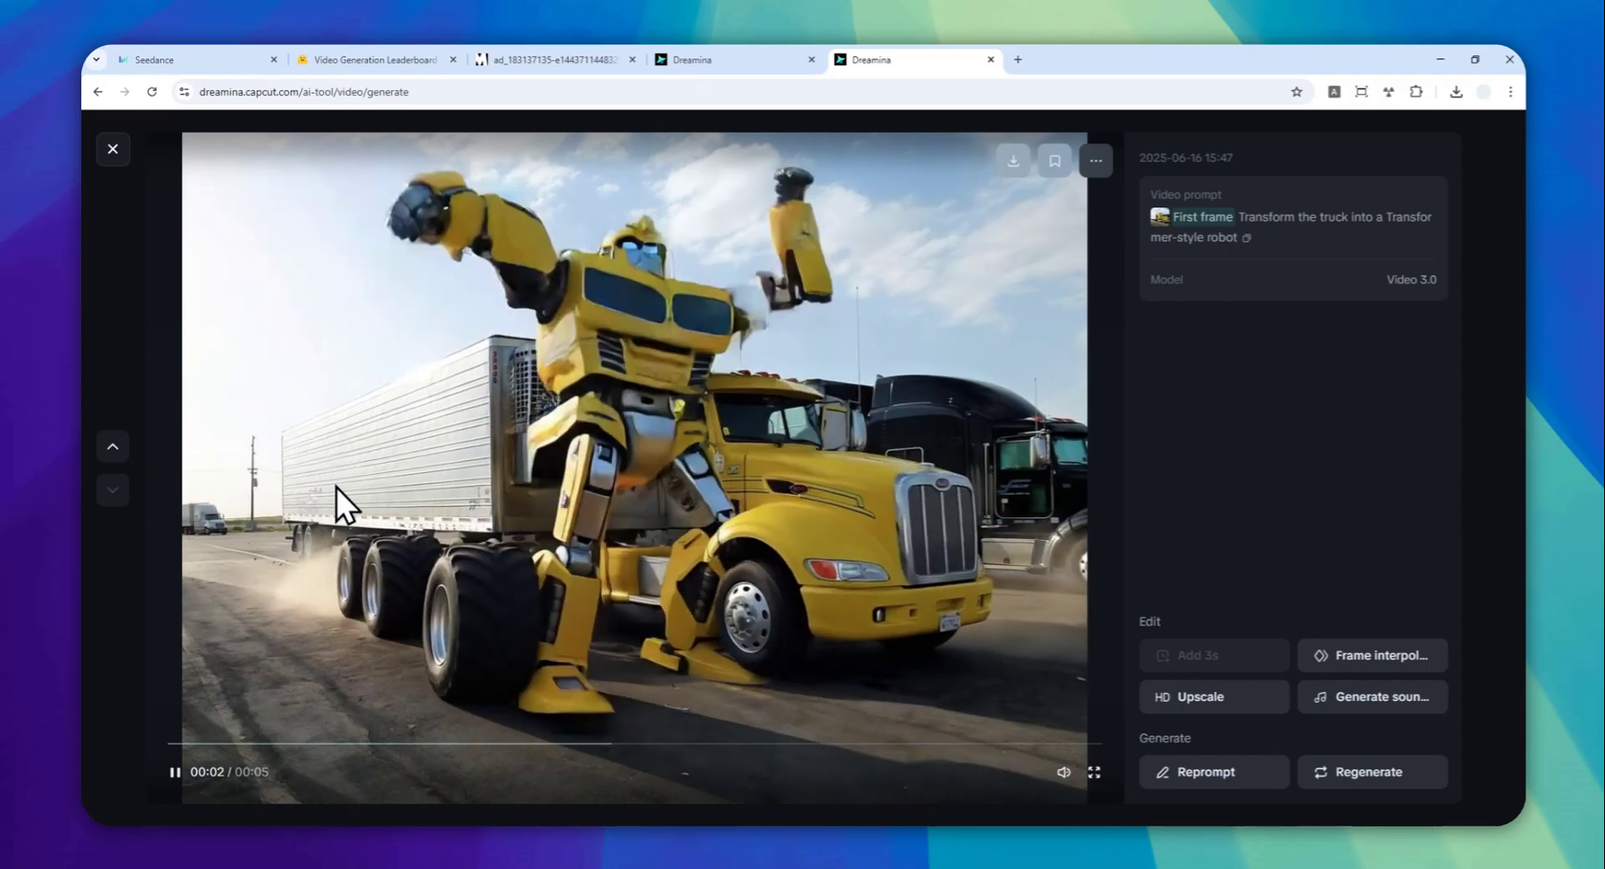
# - Close the video detail viewer to return to the video generator
pyautogui.click(112, 149)
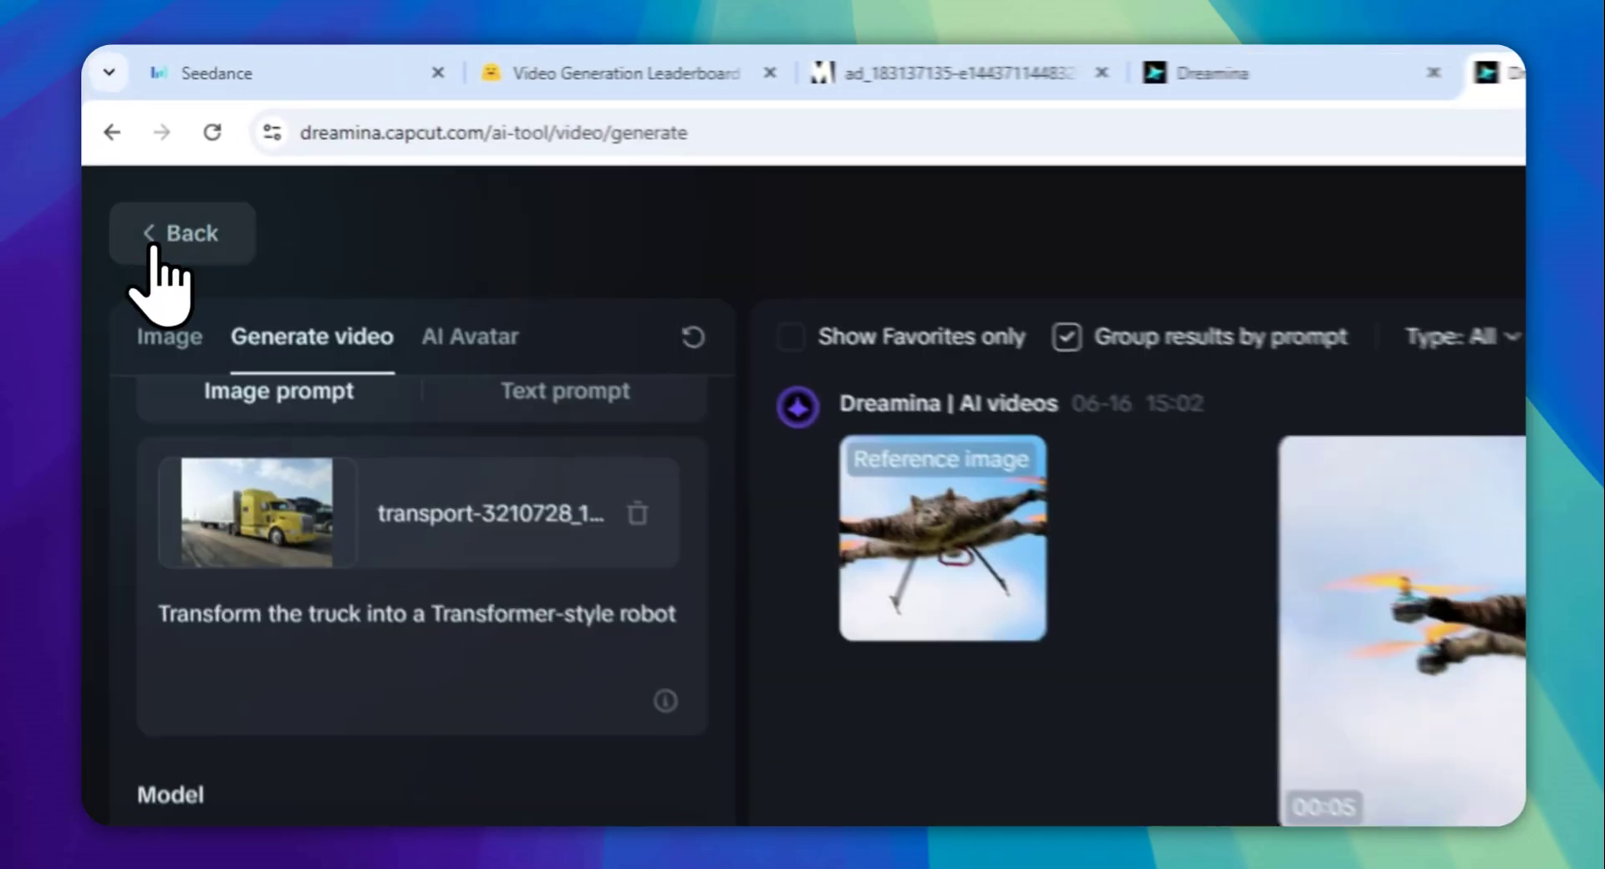